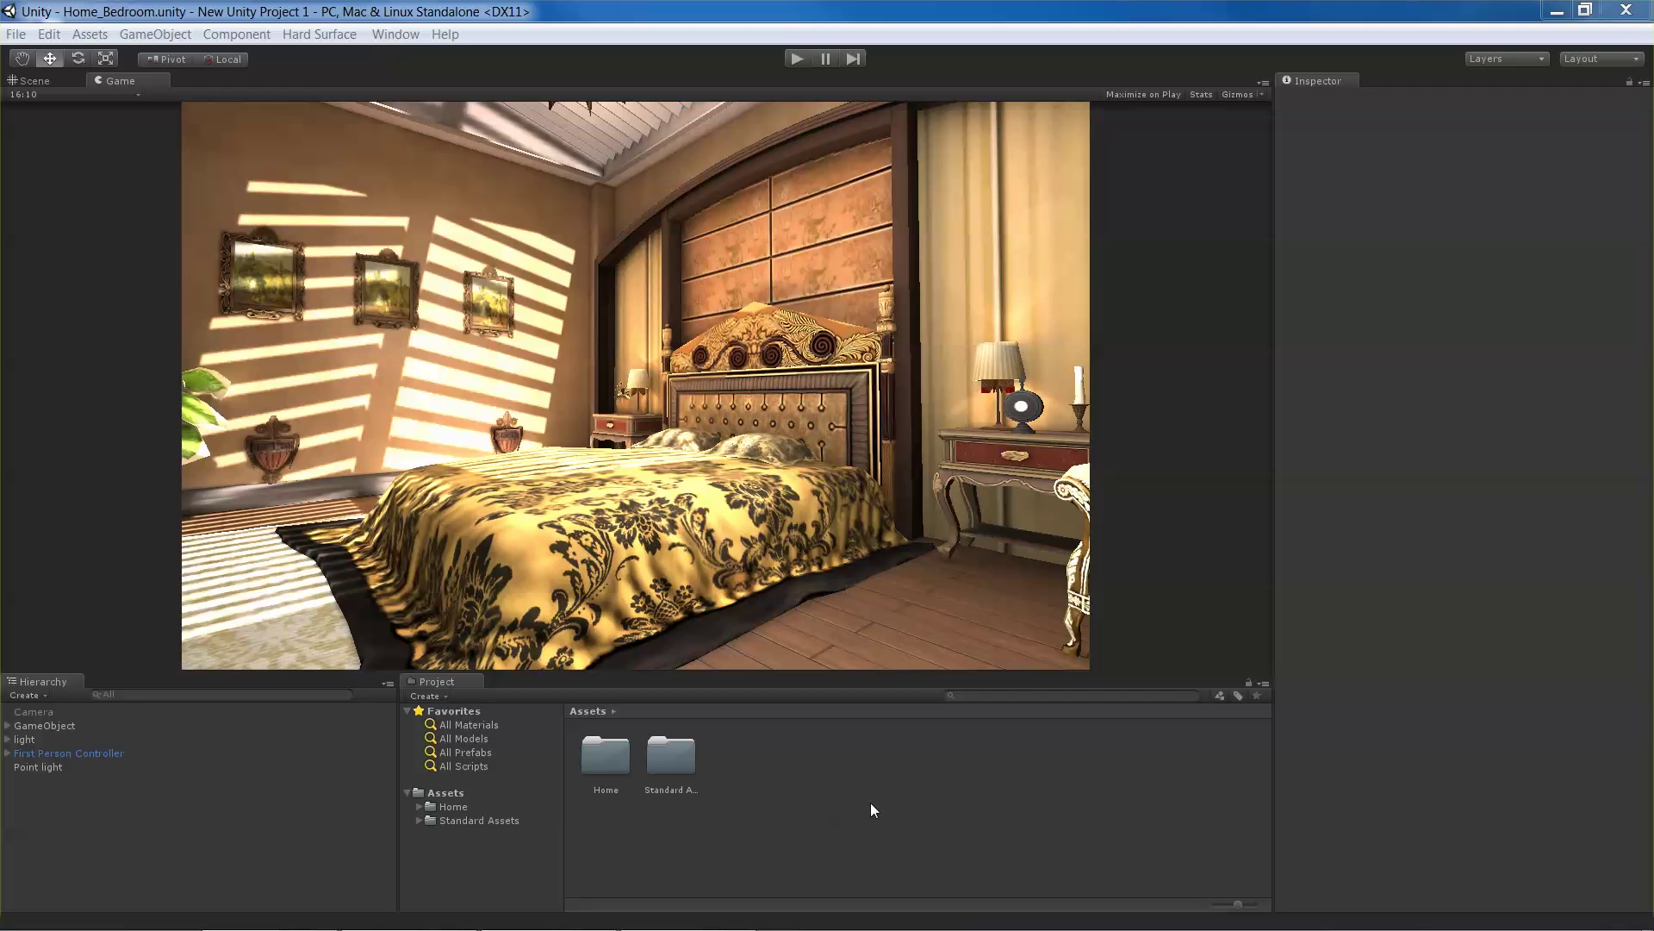
Open the project's Quality settings and compare the Fastest, Fast, Simple, Good and Beautiful levels
click(50, 35)
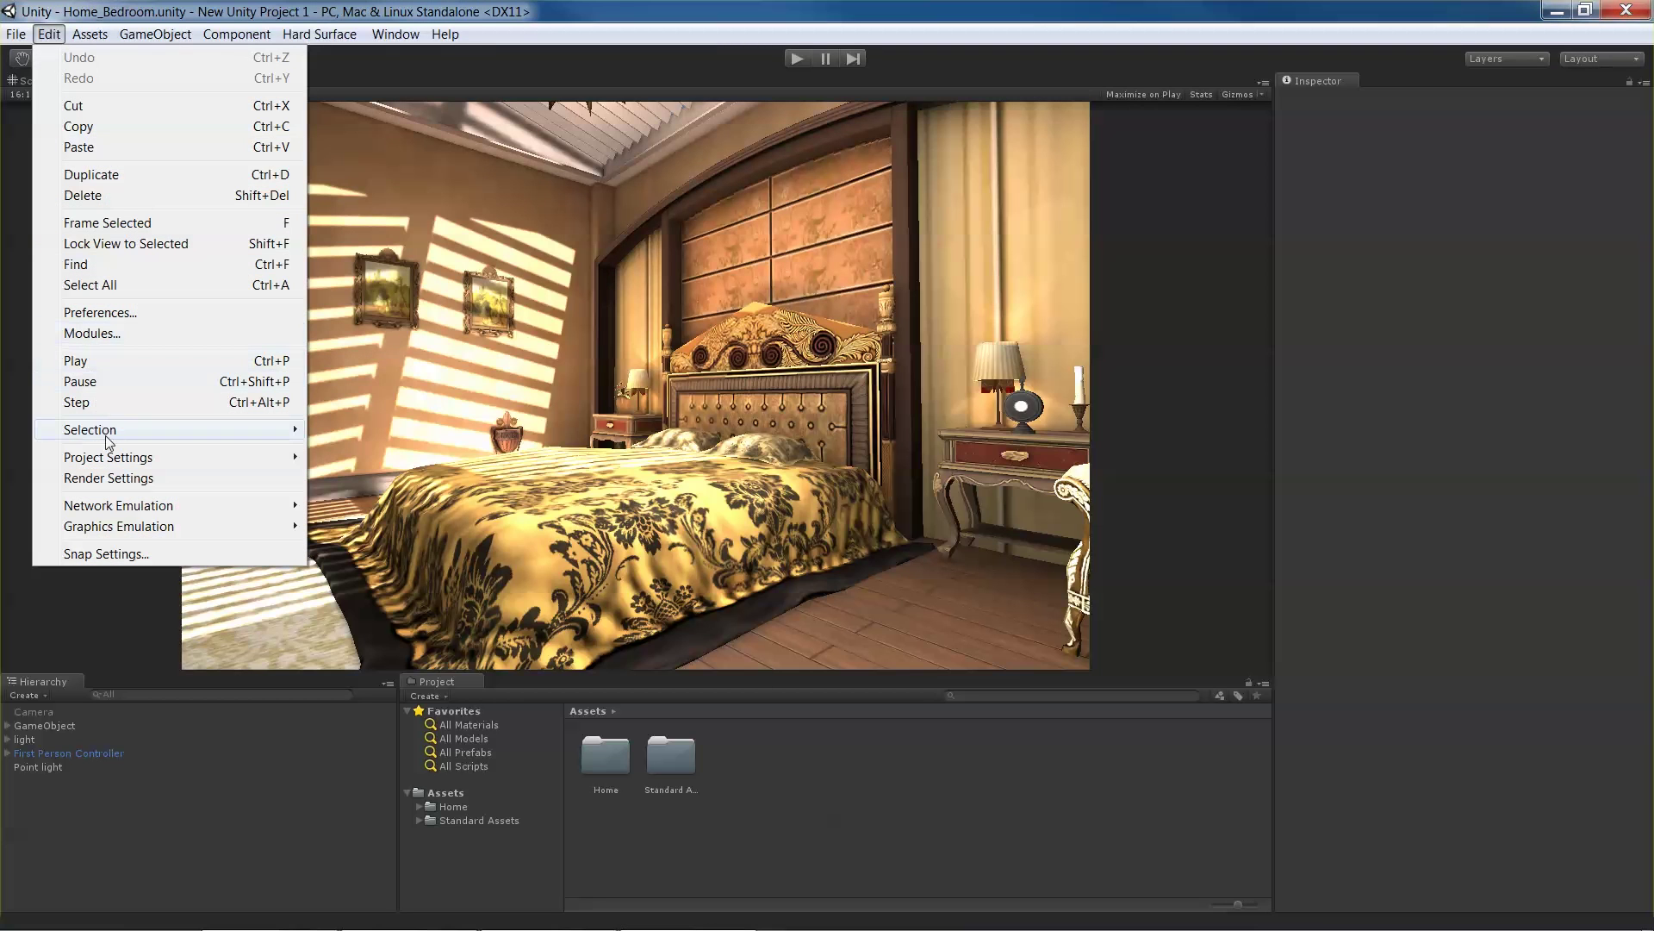
mouse_move(120, 458)
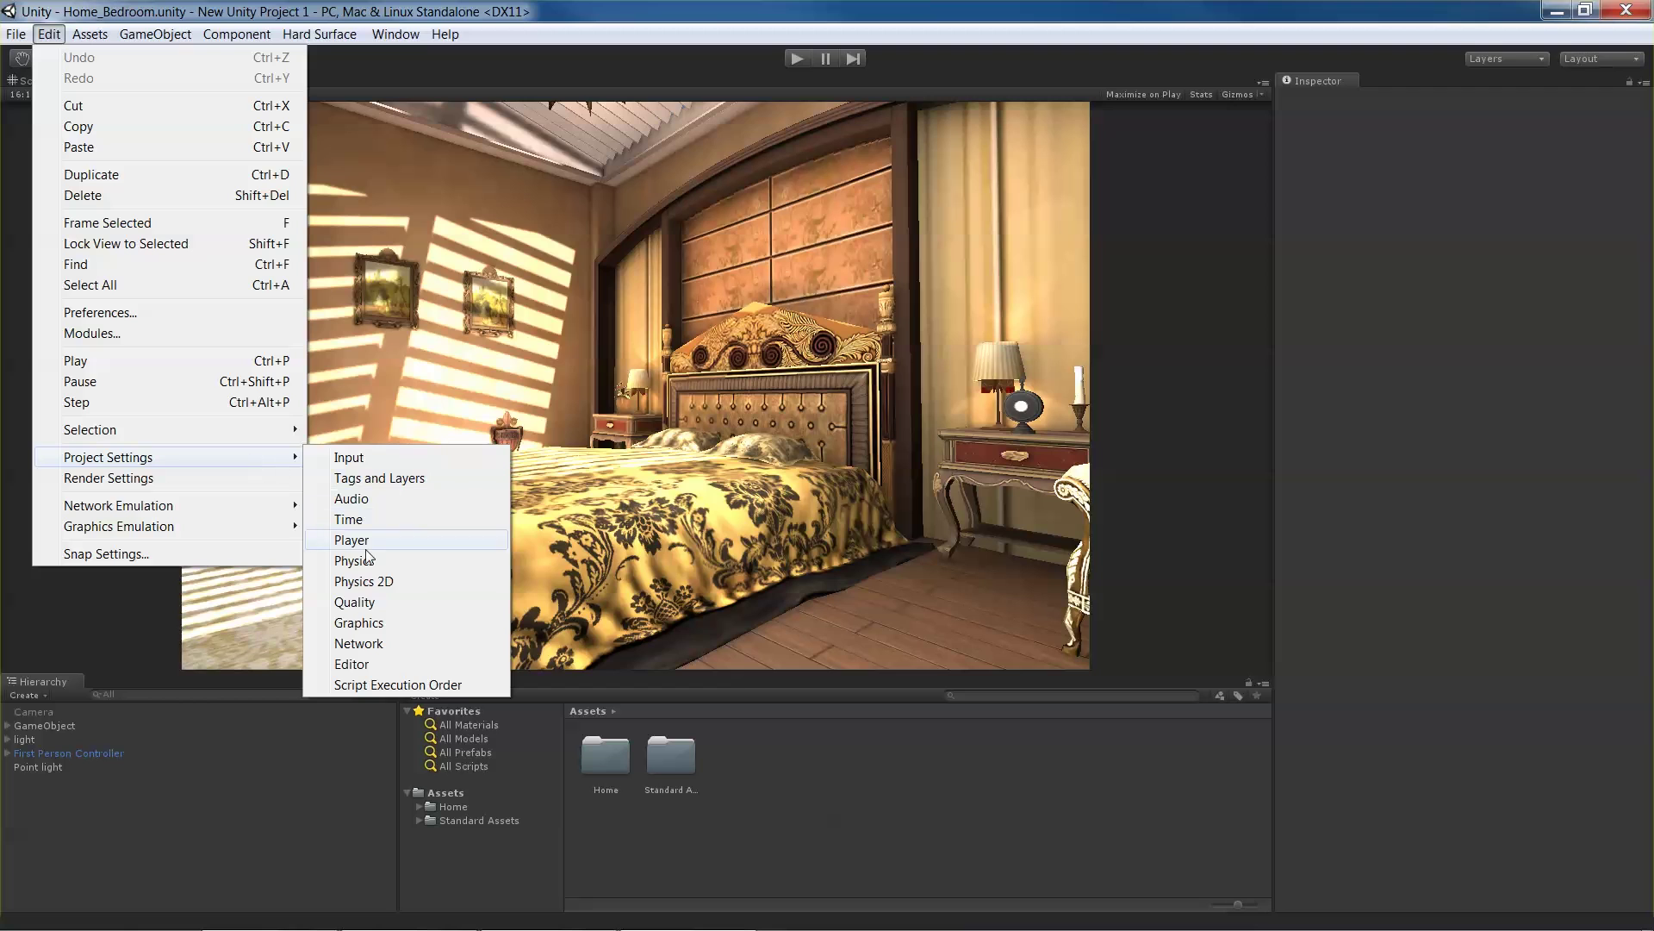
click(366, 604)
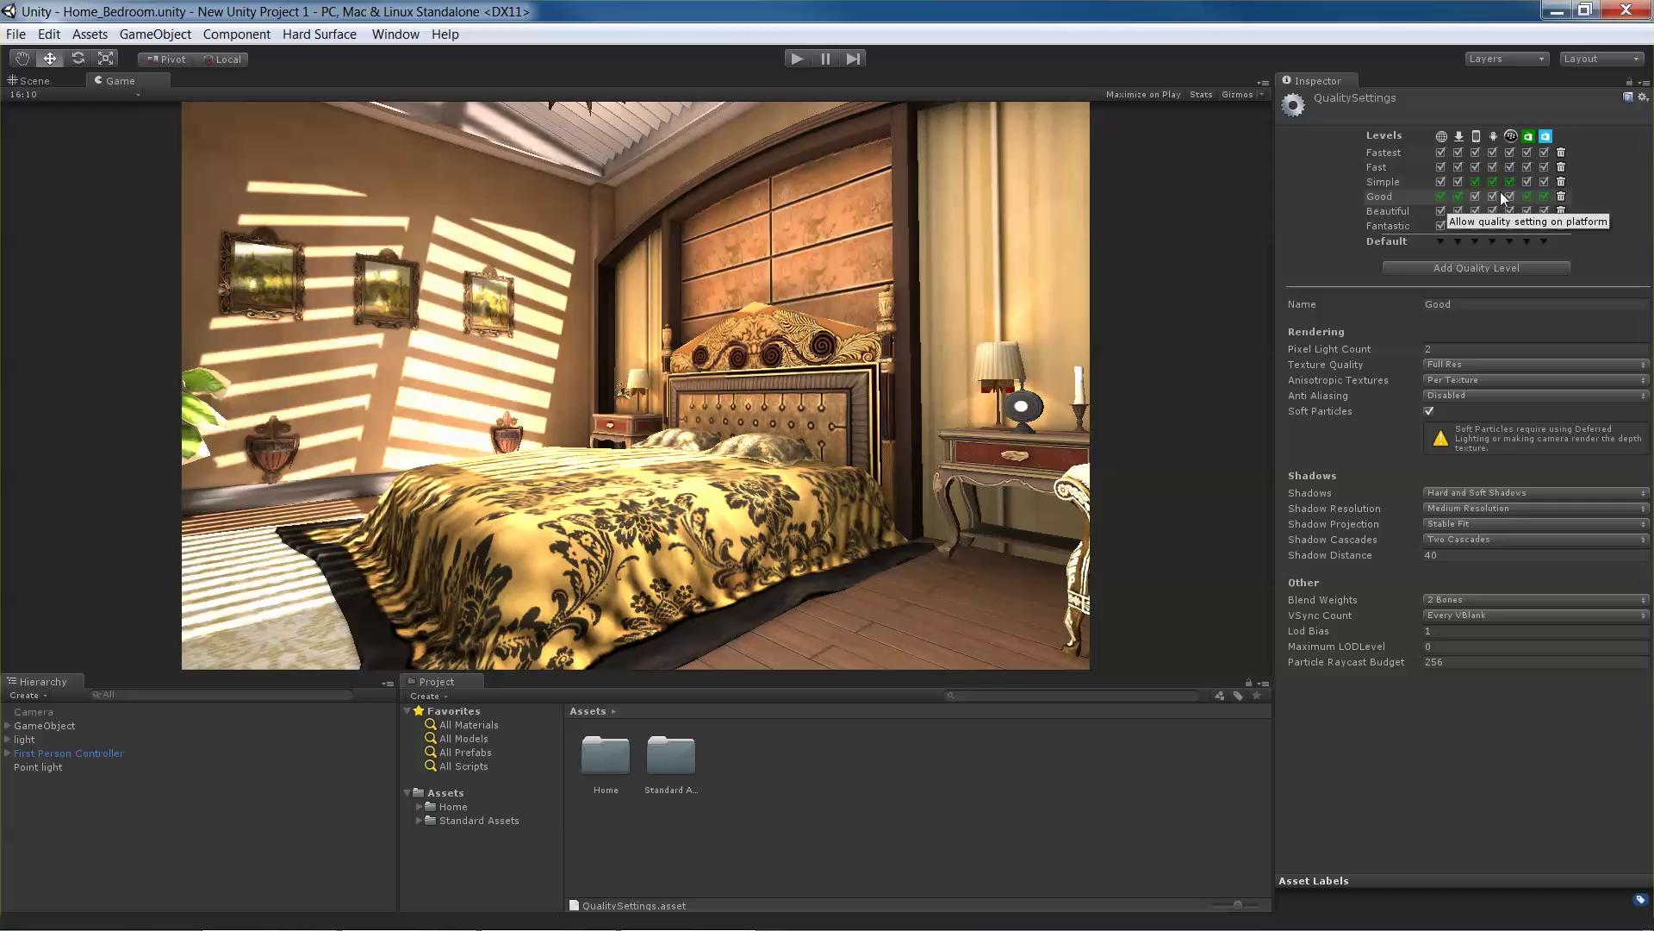
click(1384, 153)
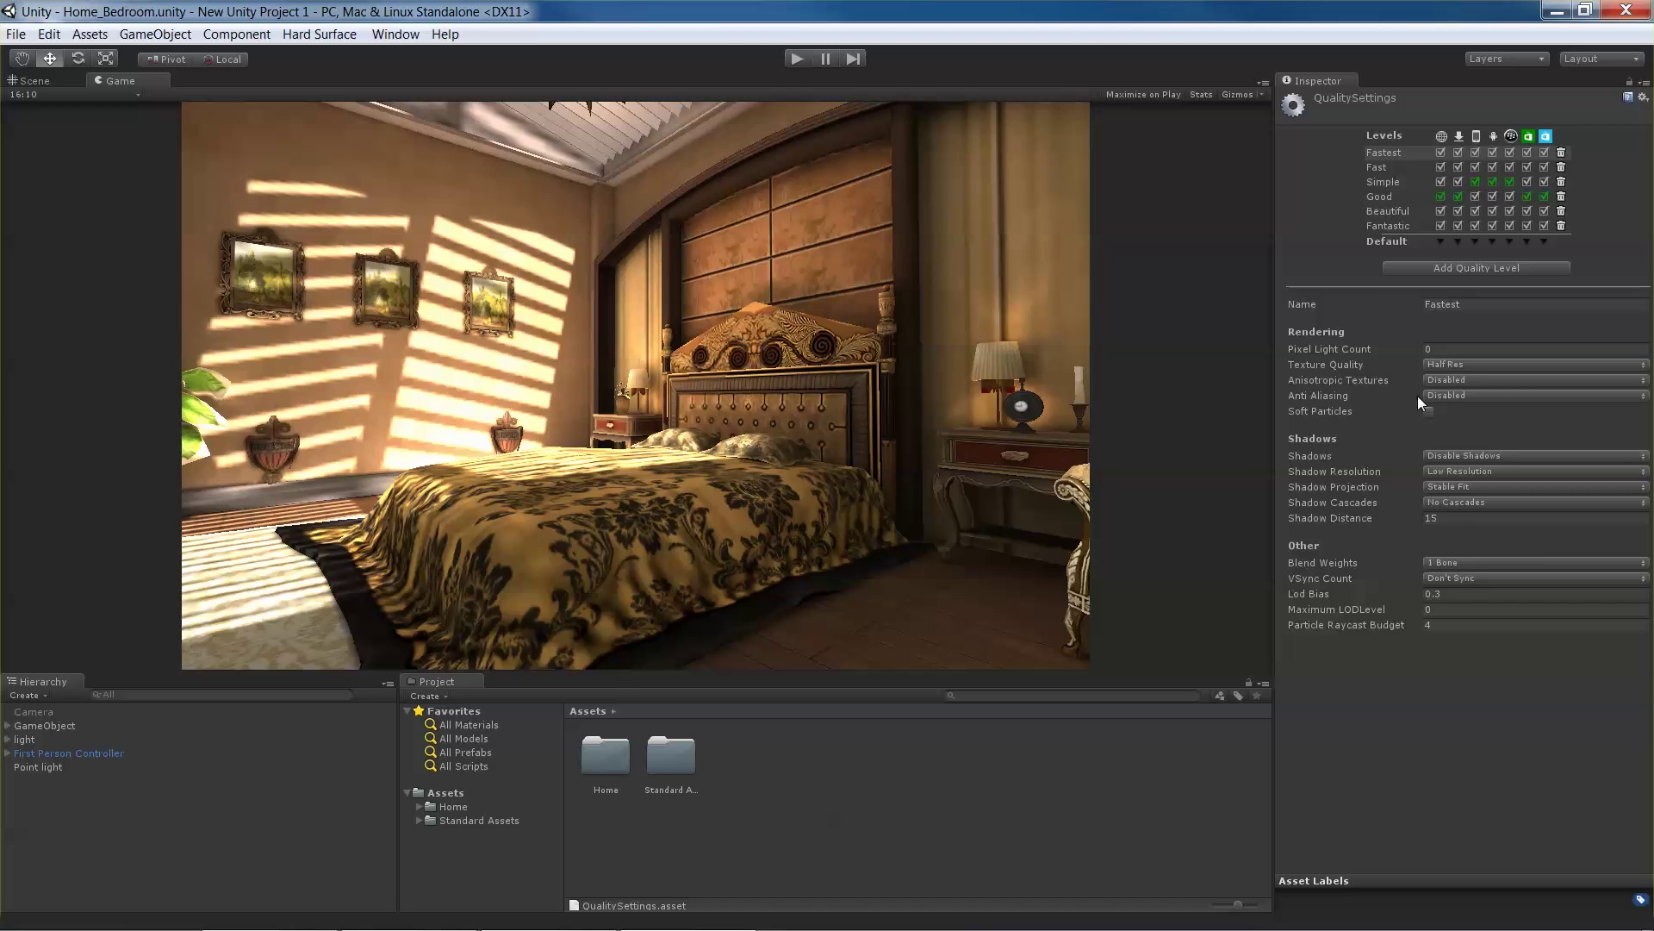
click(1430, 349)
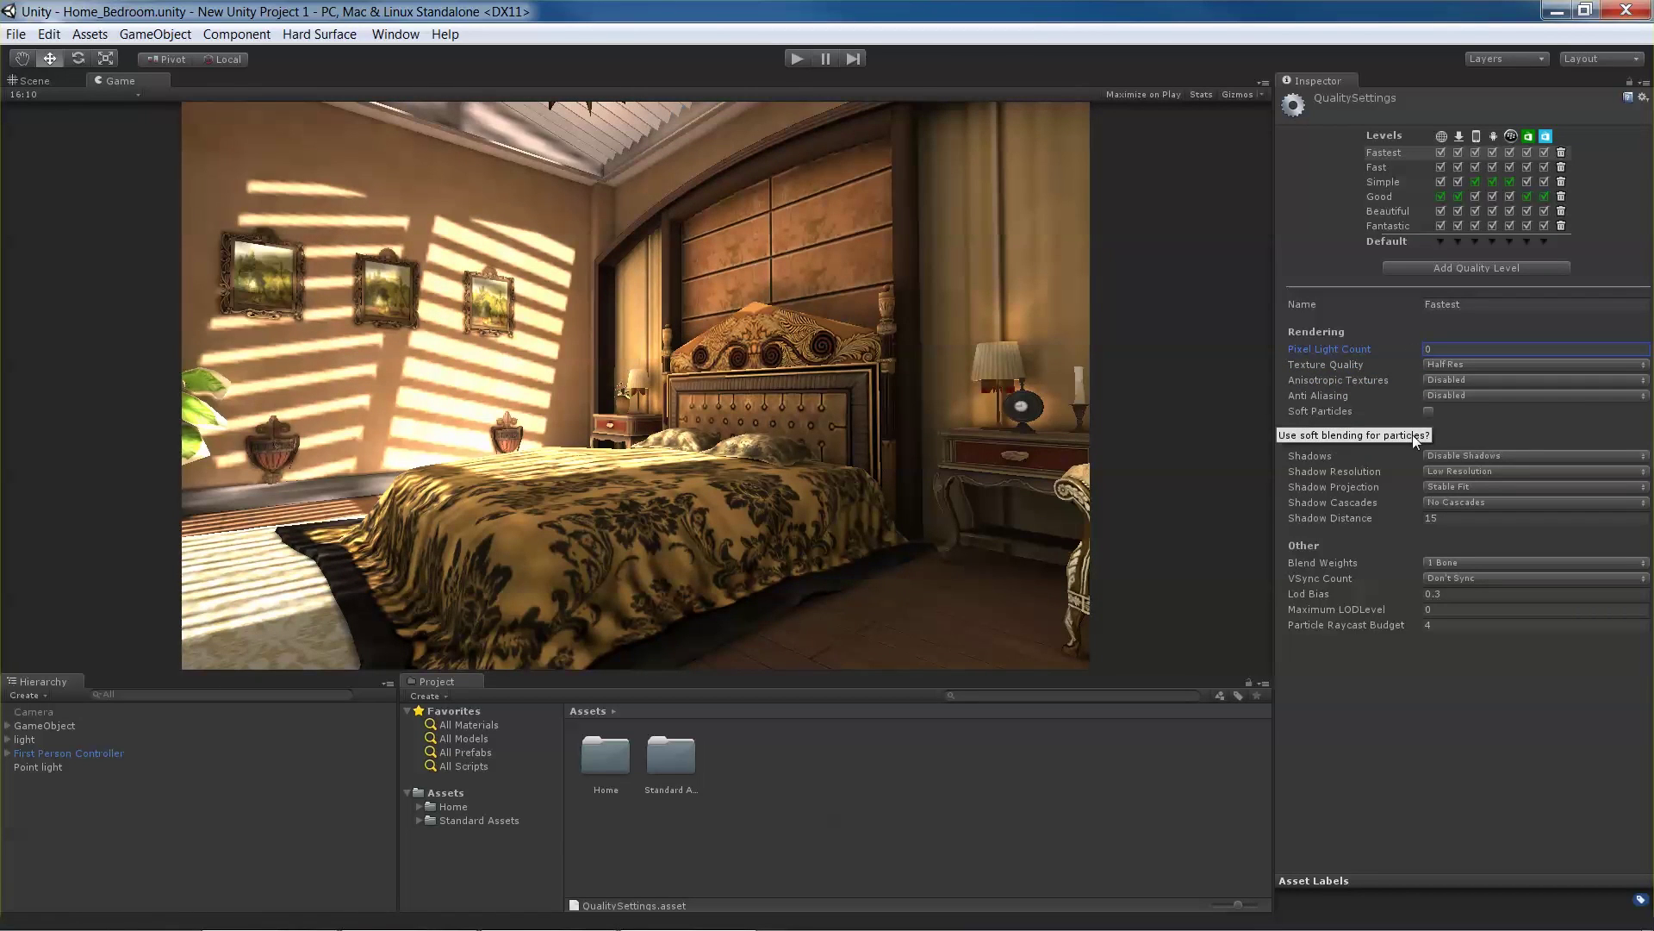
click(1375, 168)
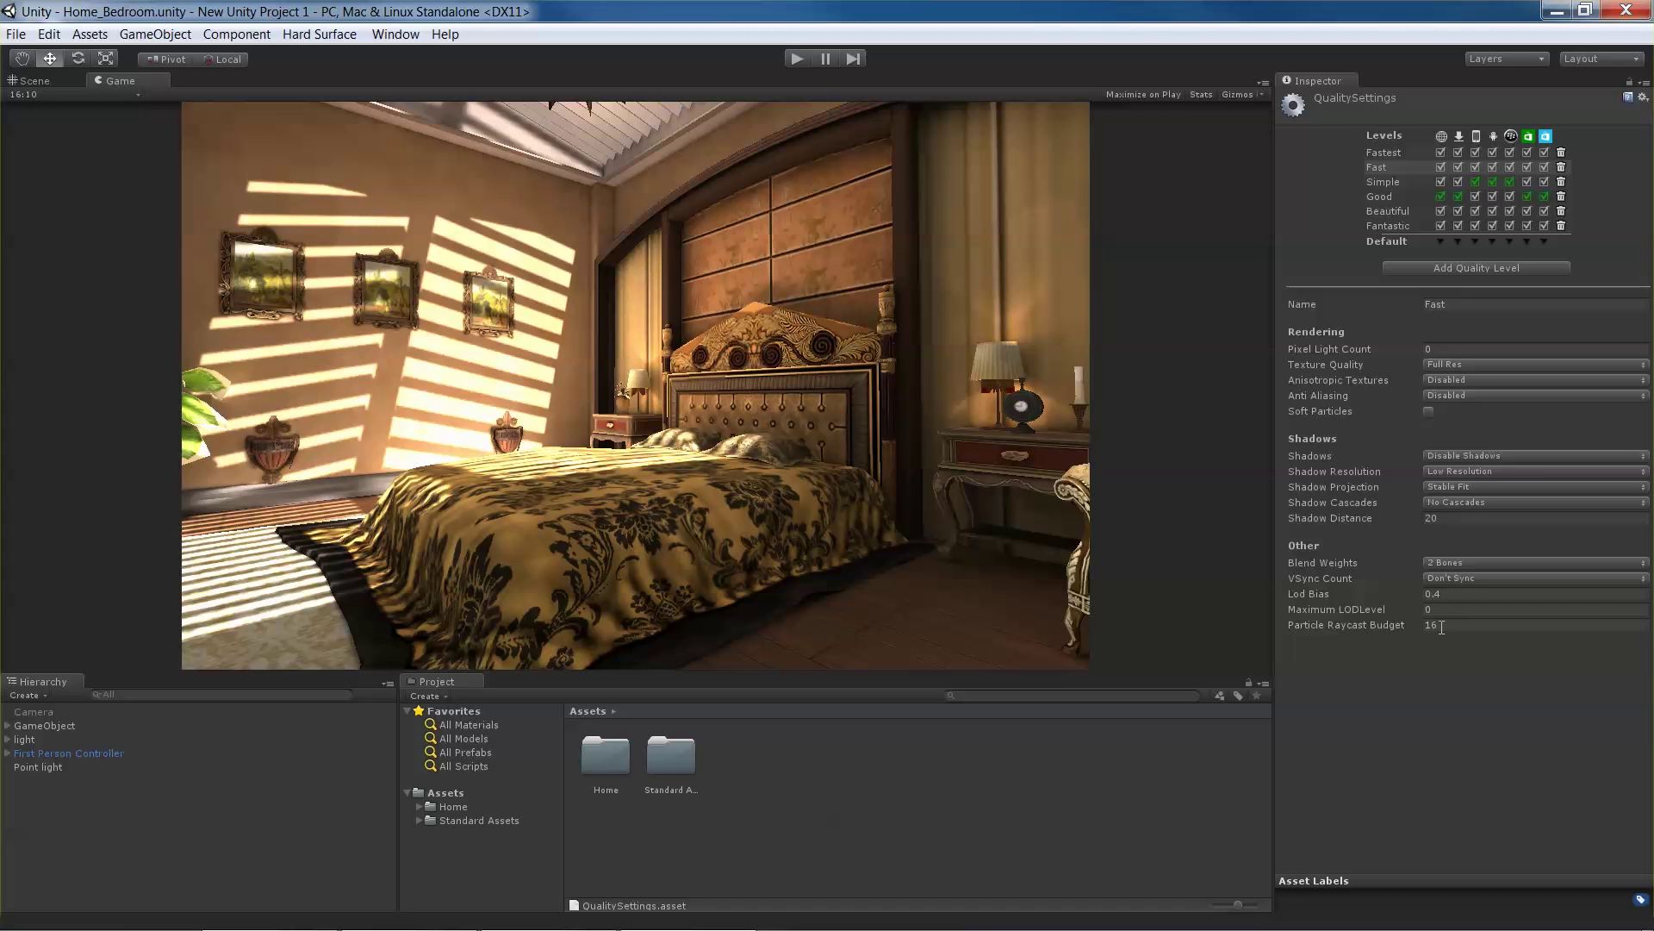
click(1377, 182)
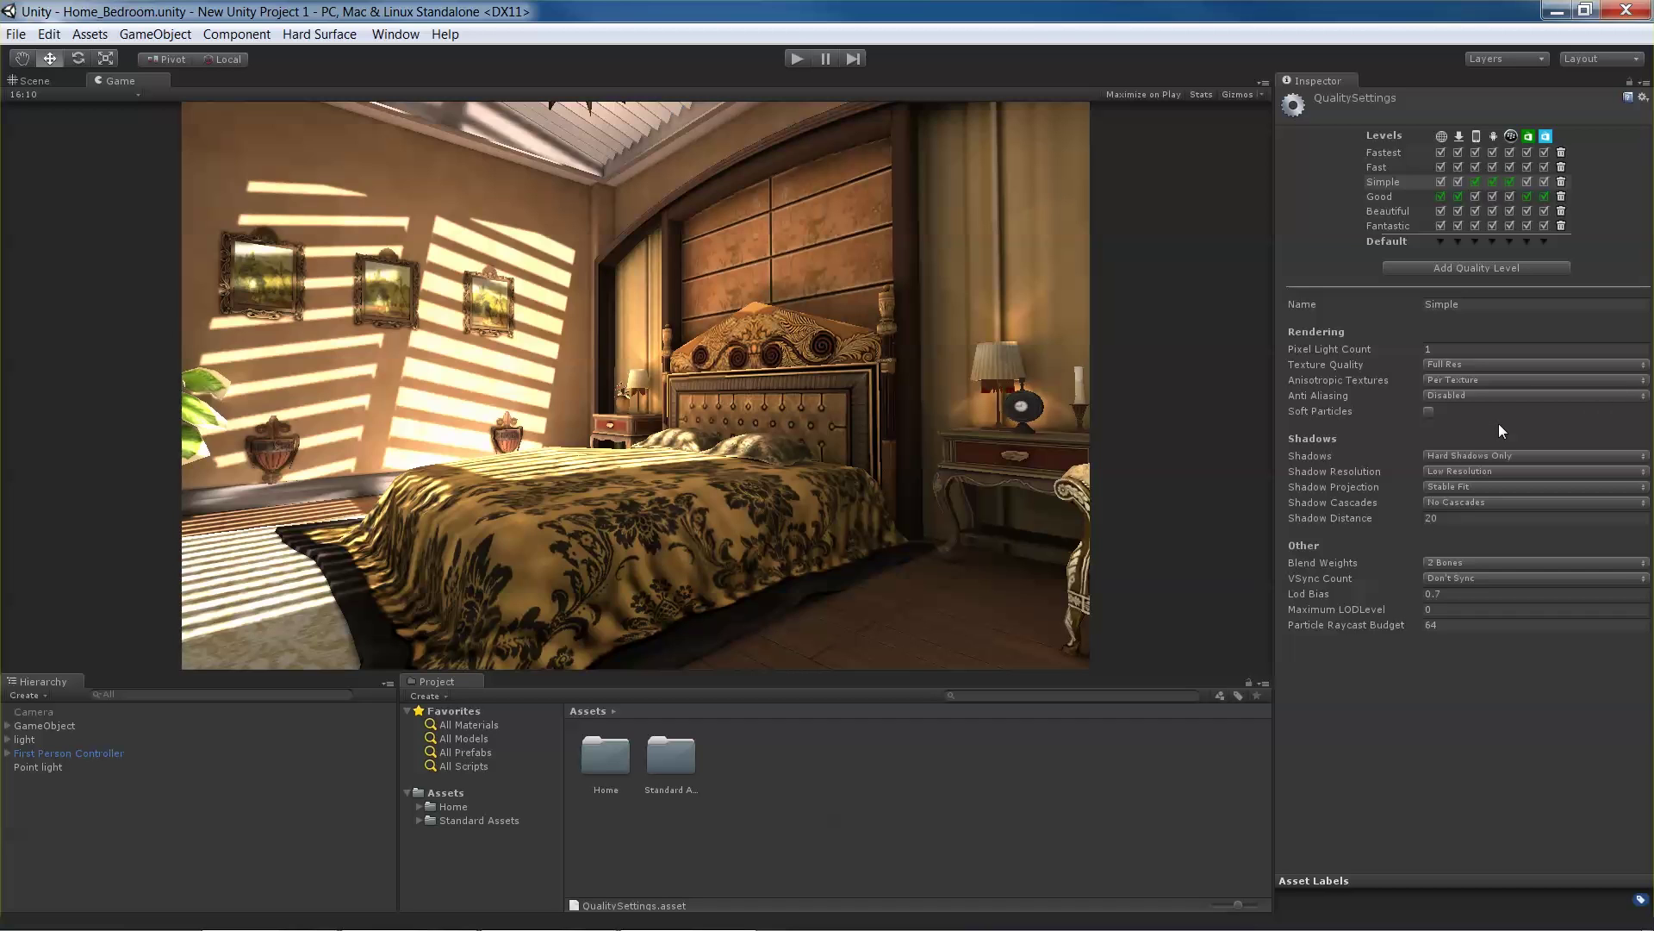
click(1373, 195)
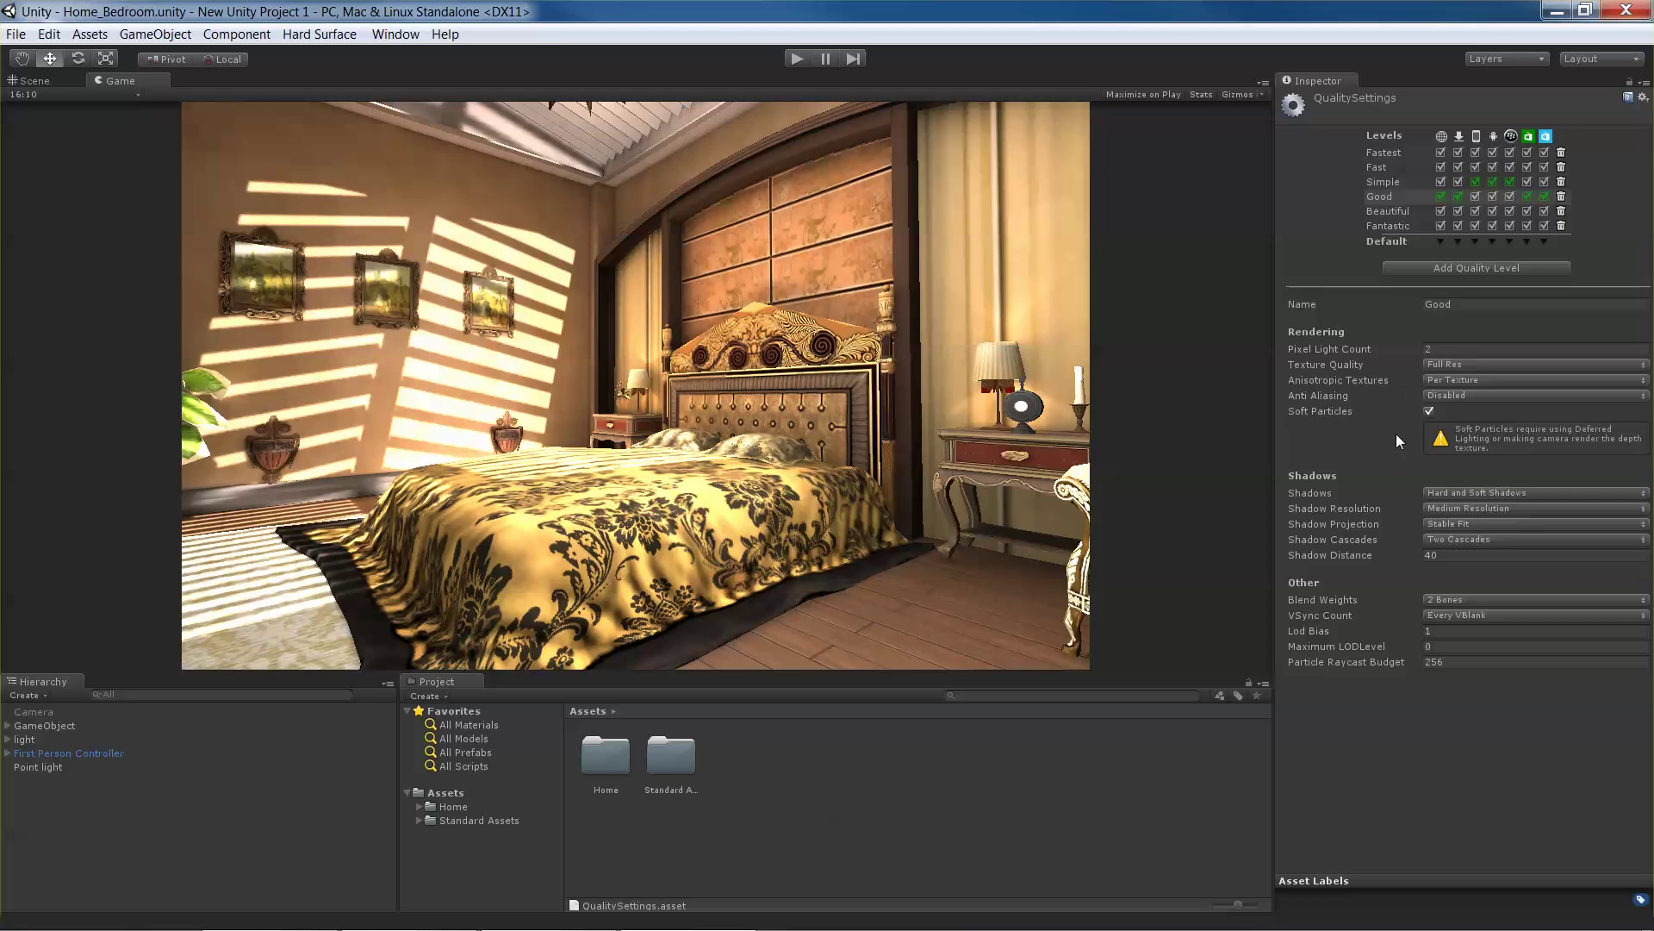
click(1384, 212)
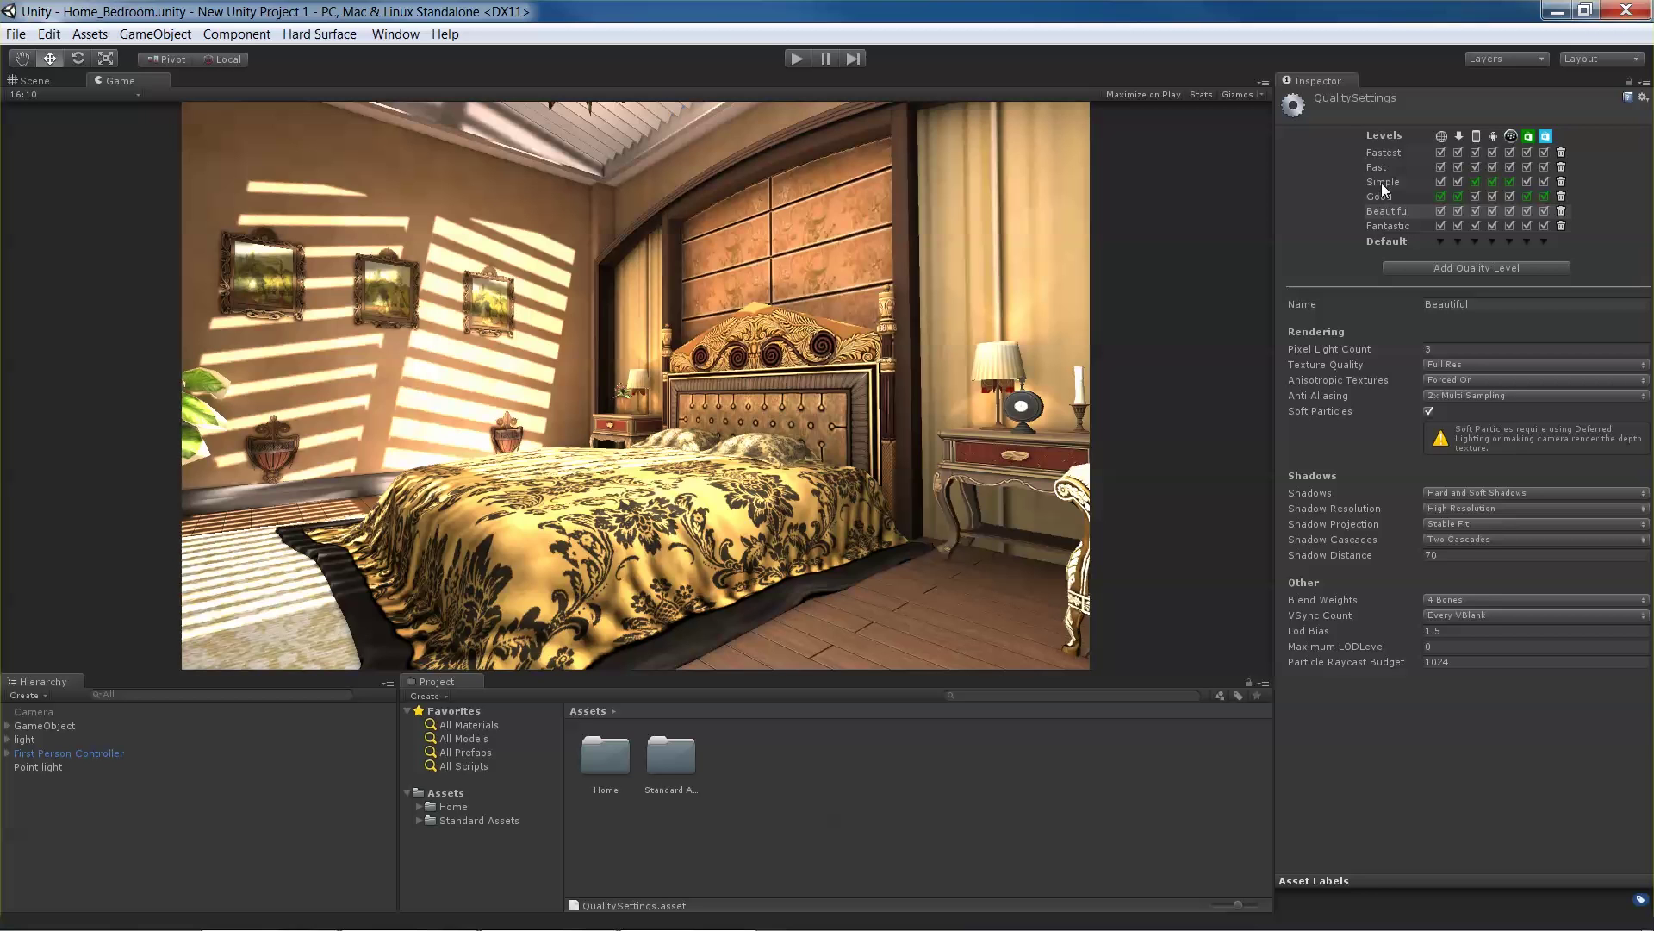
click(1382, 152)
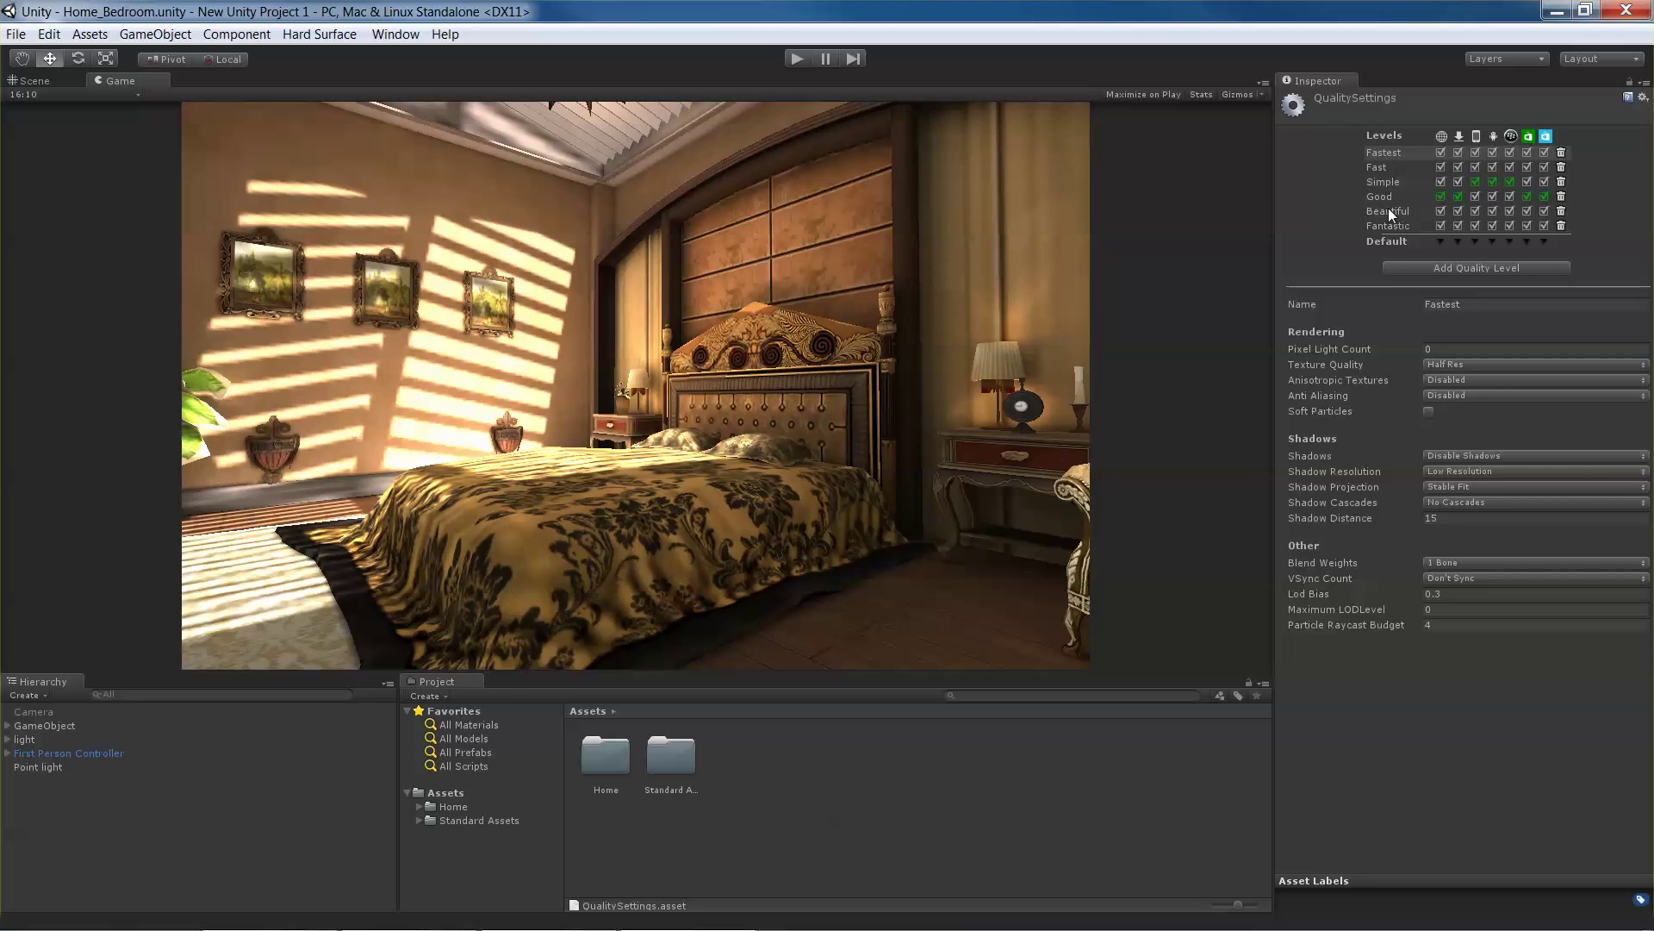
Try disabling anisotropic textures for the Beautiful quality level, and set them back to Forced On
click(1390, 212)
click(1494, 383)
click(1484, 394)
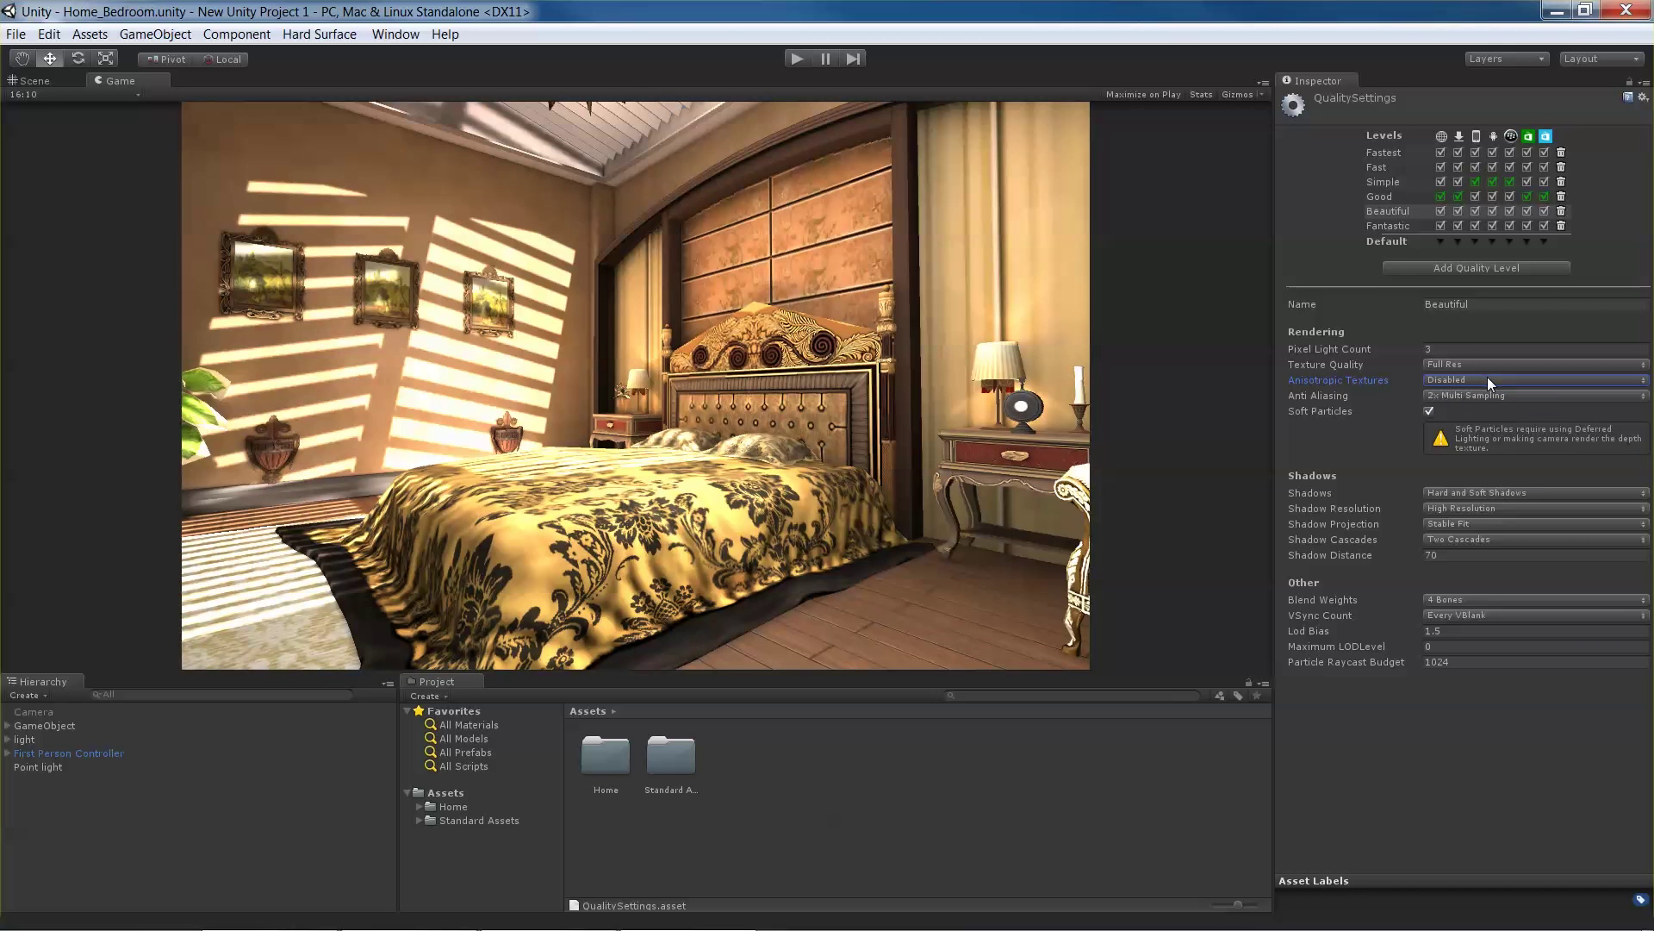
click(1487, 377)
click(1487, 445)
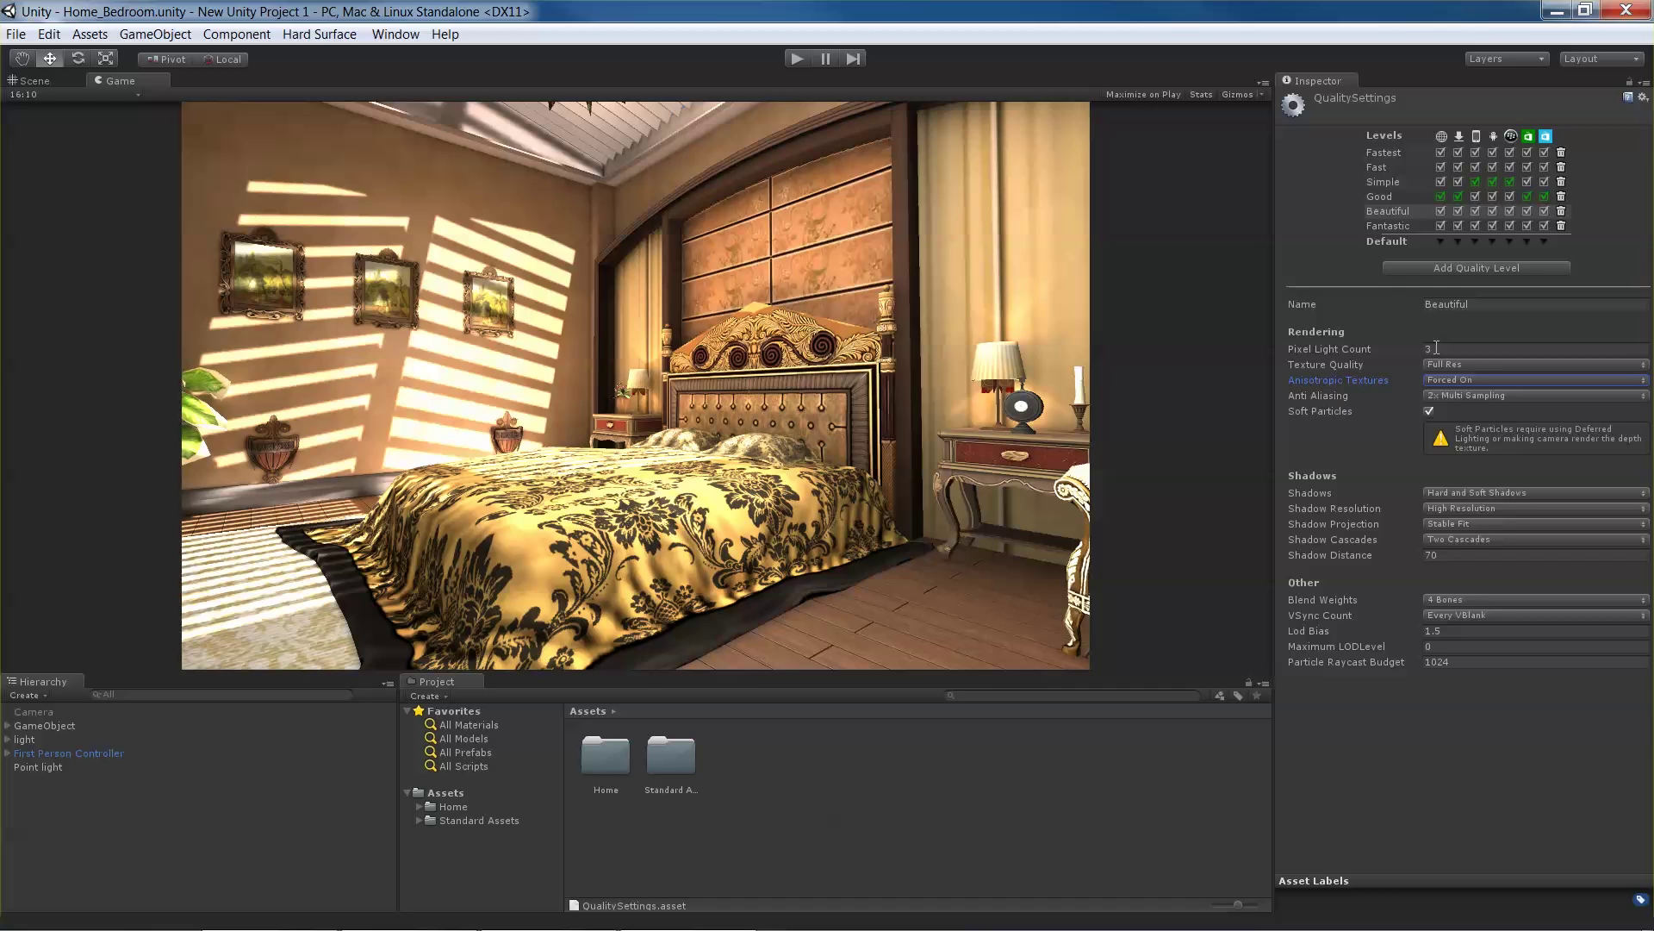
Switch to the Fantastic quality level and check its available anti-aliasing options
click(1372, 227)
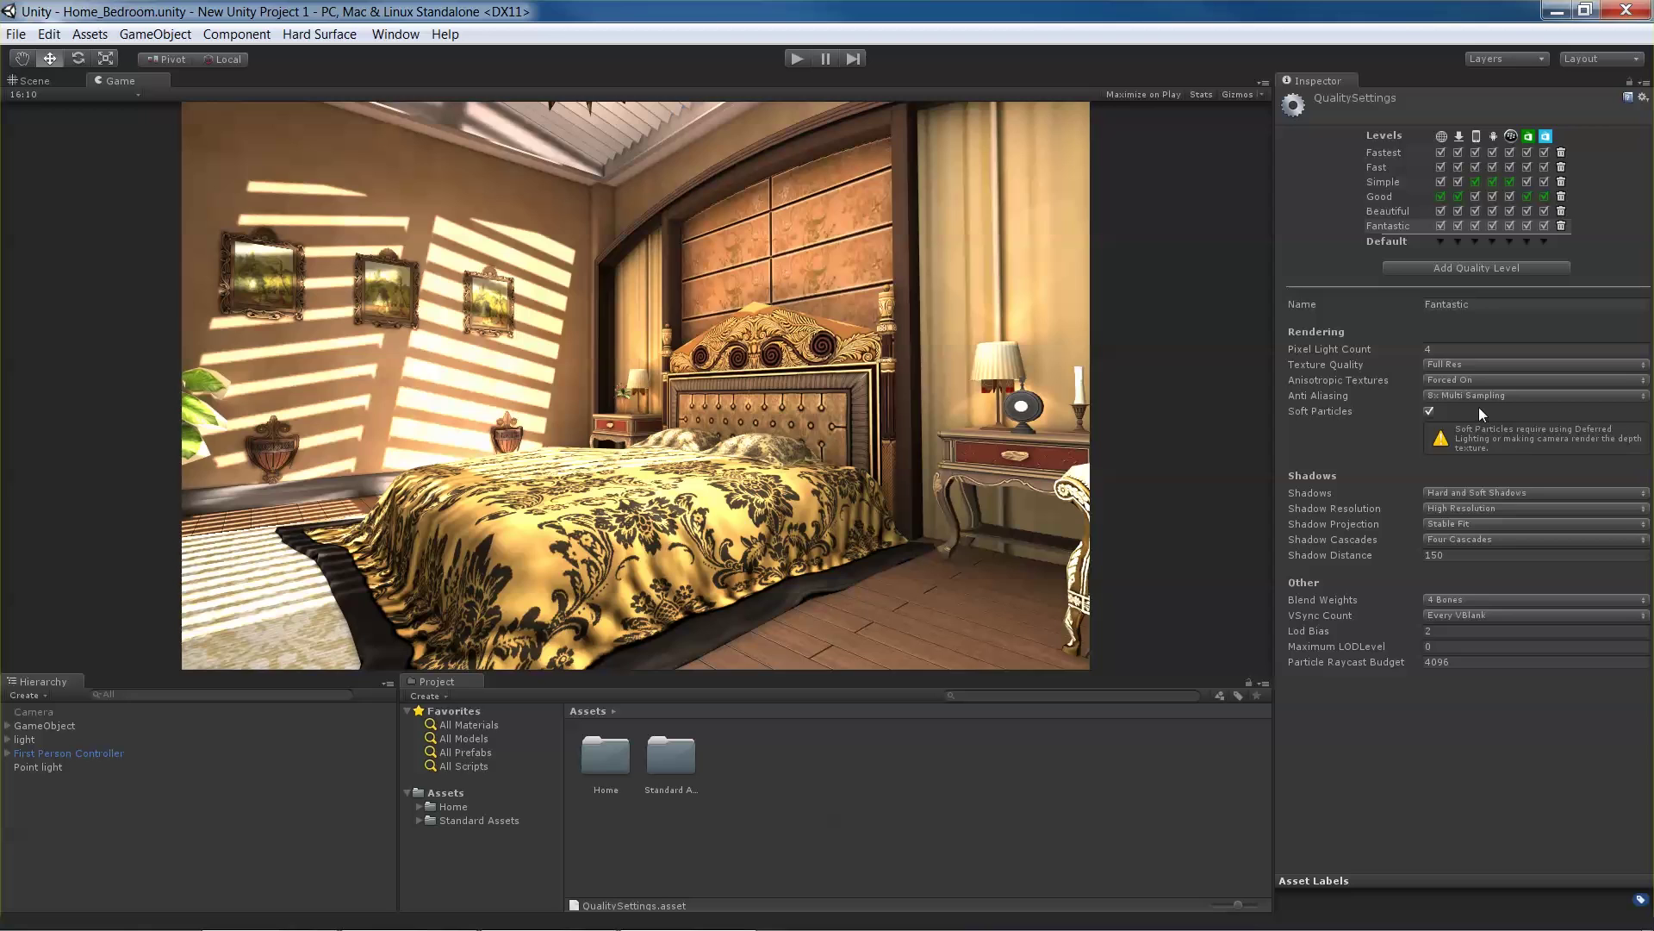
click(1438, 396)
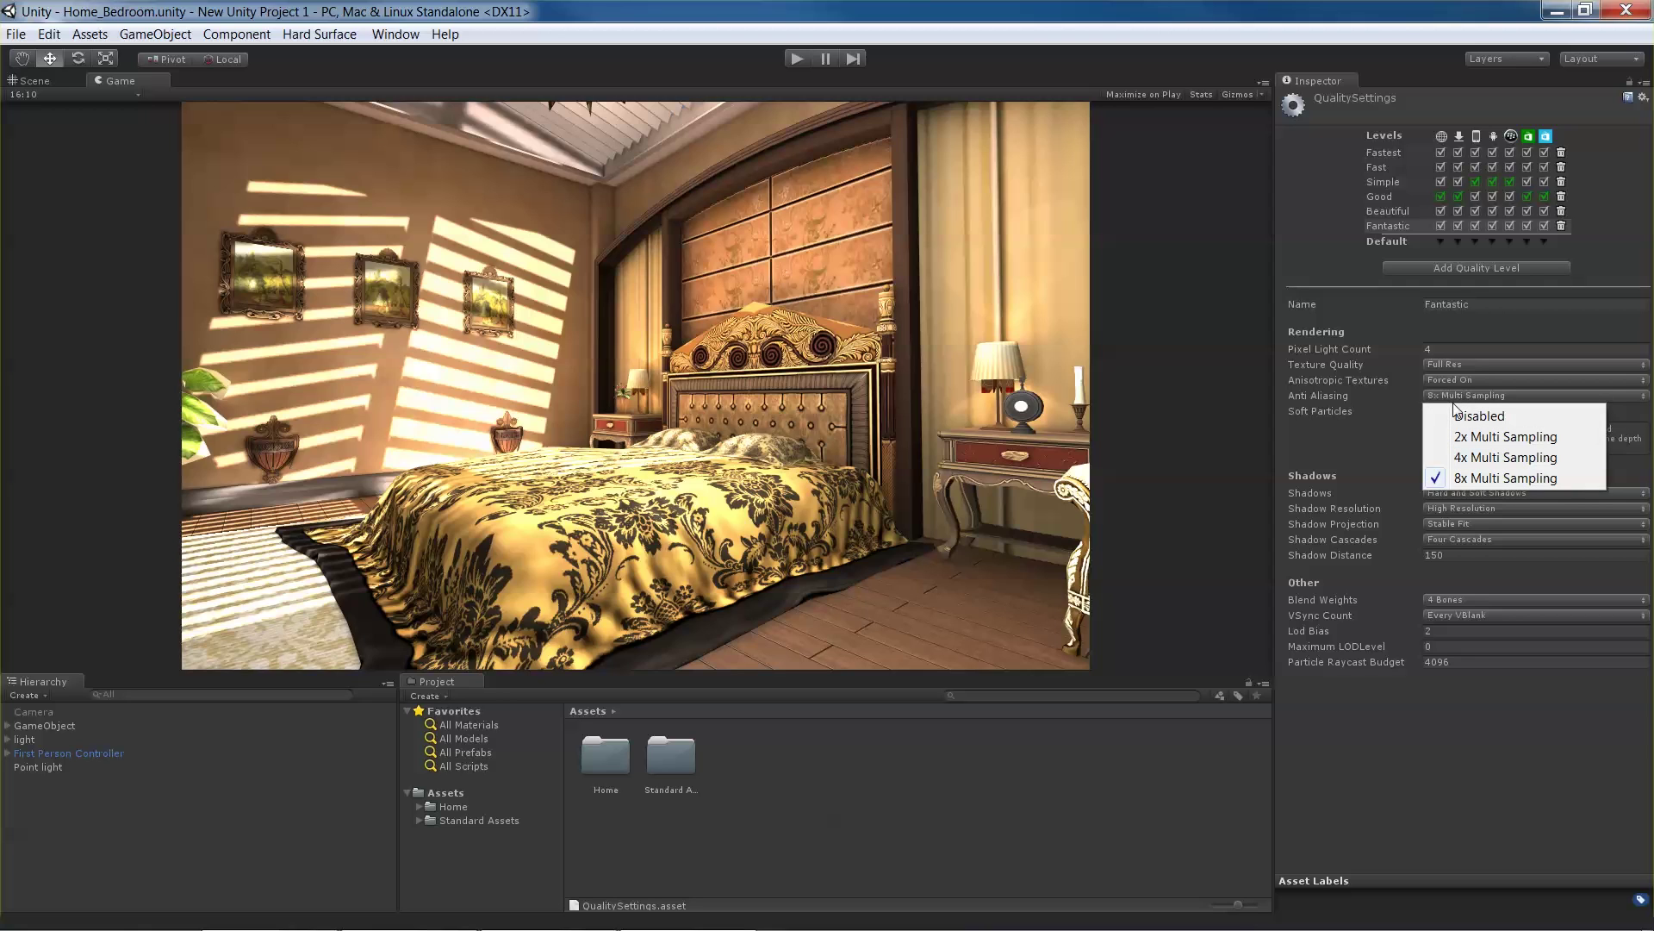
click(1465, 395)
click(1364, 442)
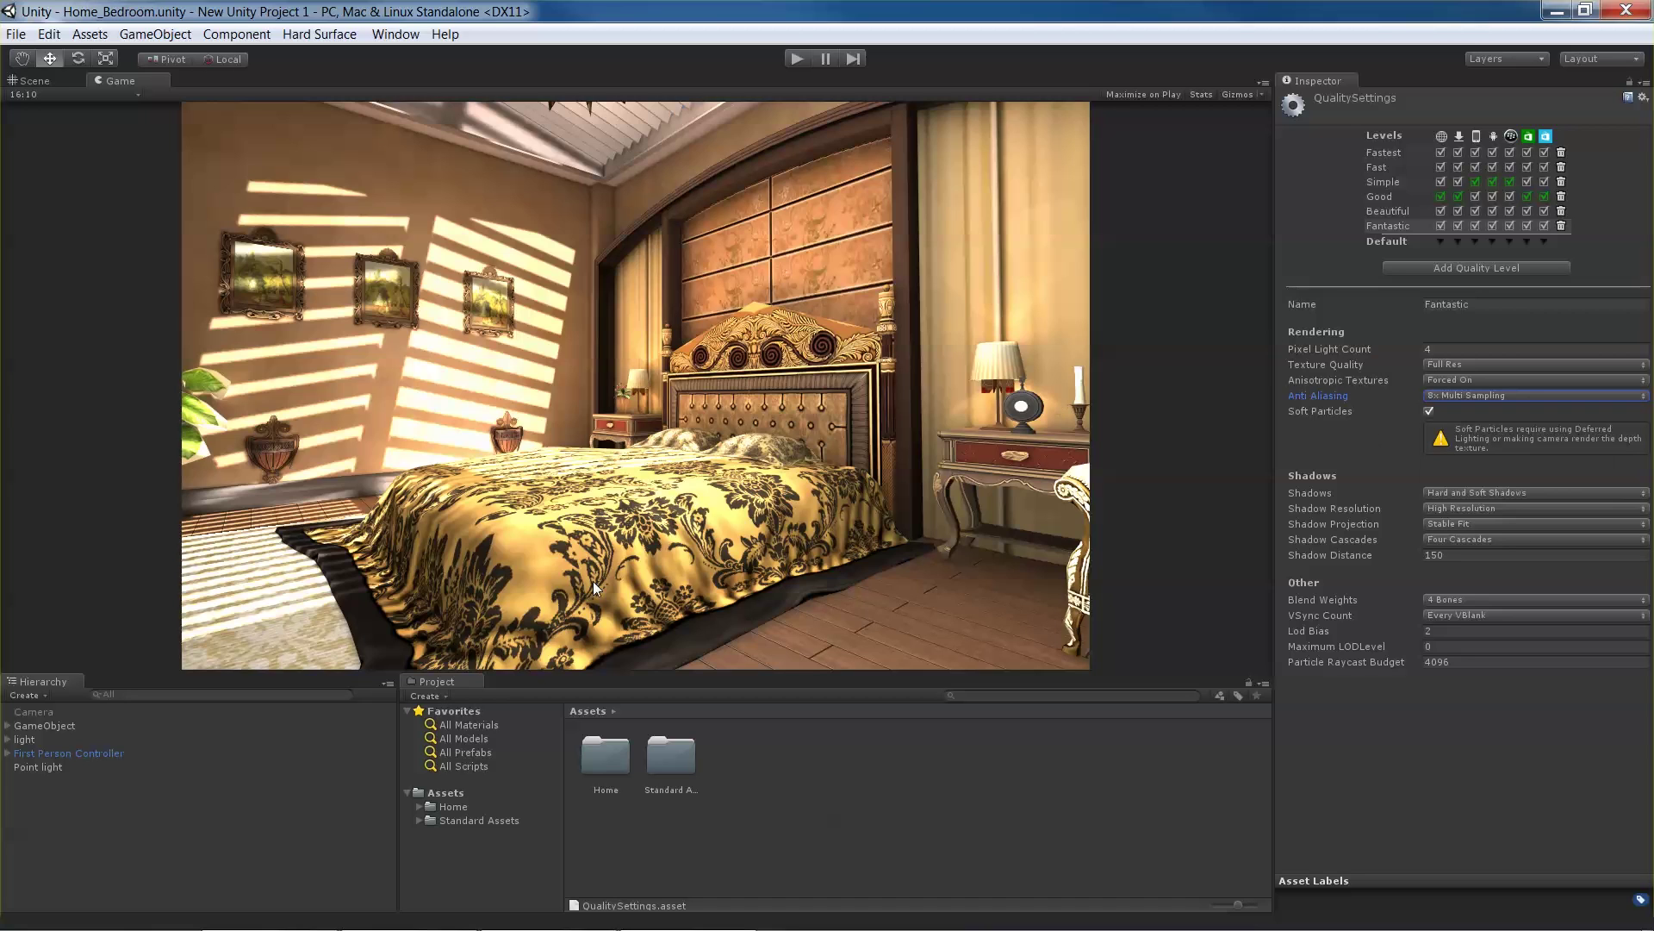
Enable the Bloom script on the First Person Controller's Main Camera, comparing the view with and without it
click(7, 753)
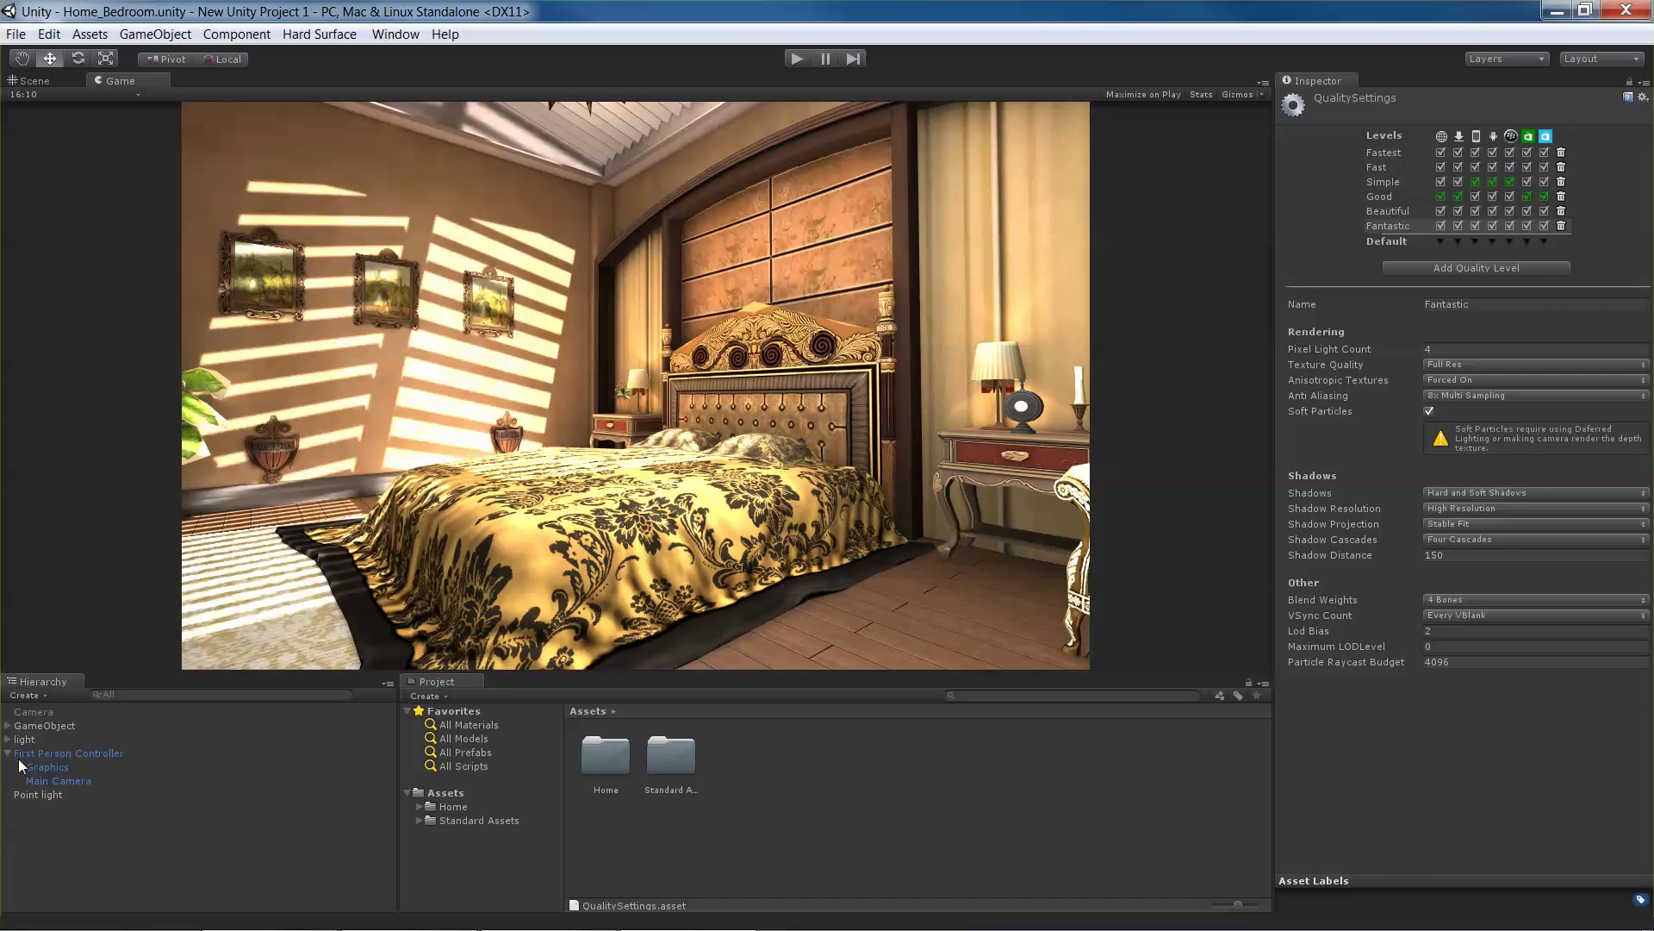
click(53, 781)
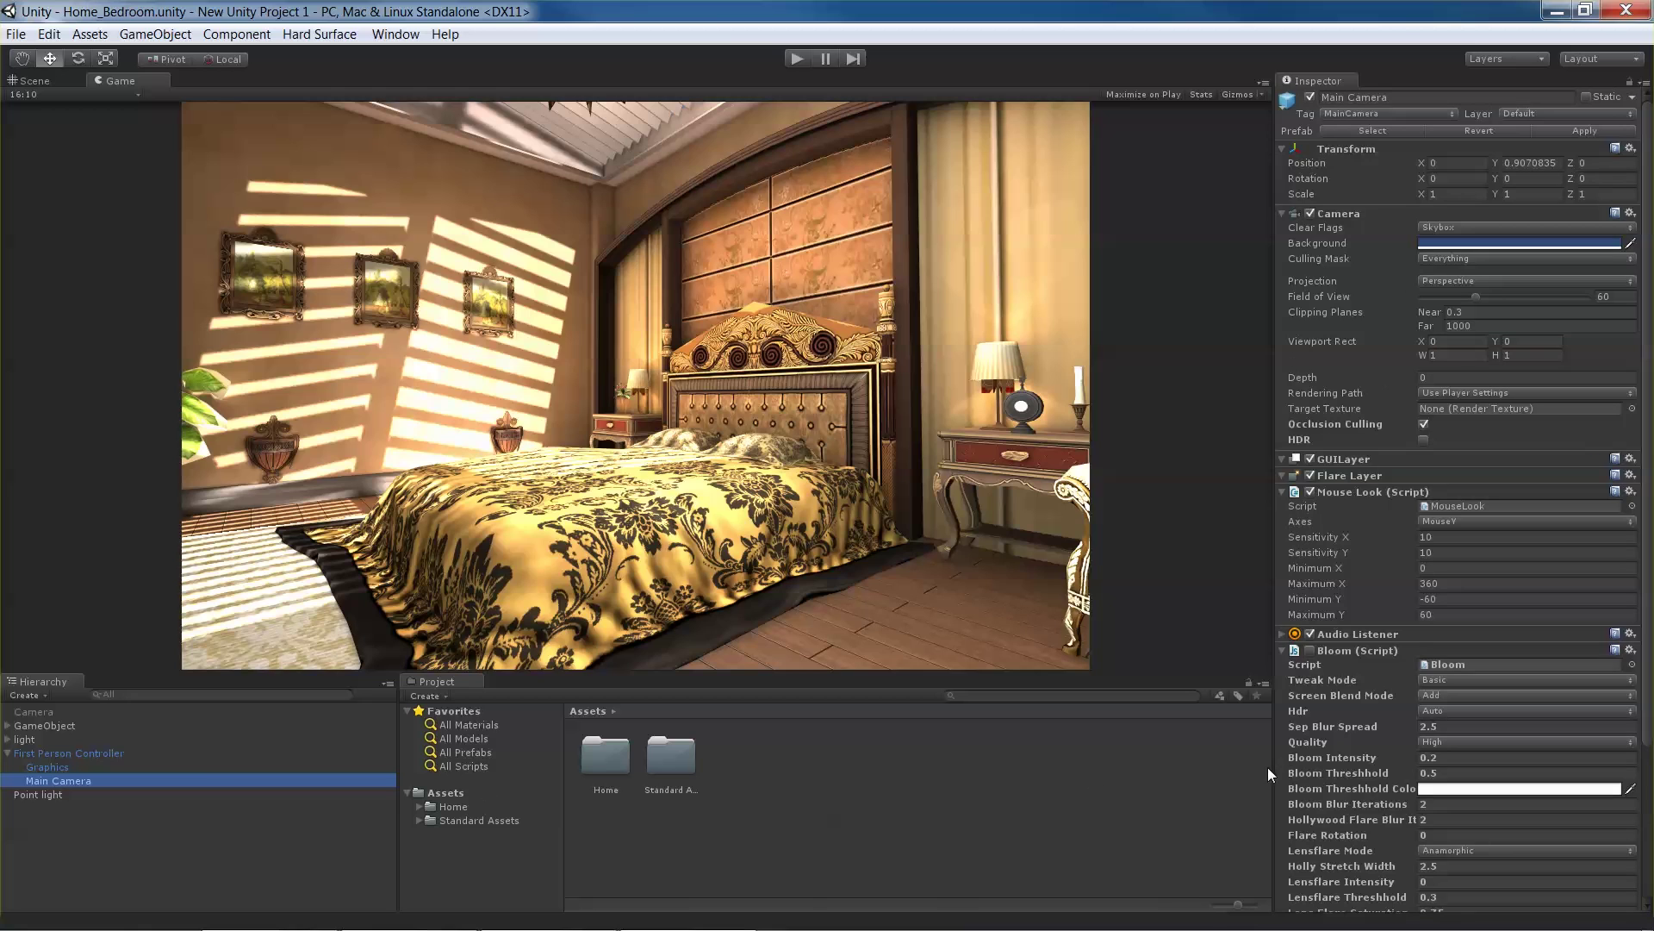
click(1311, 650)
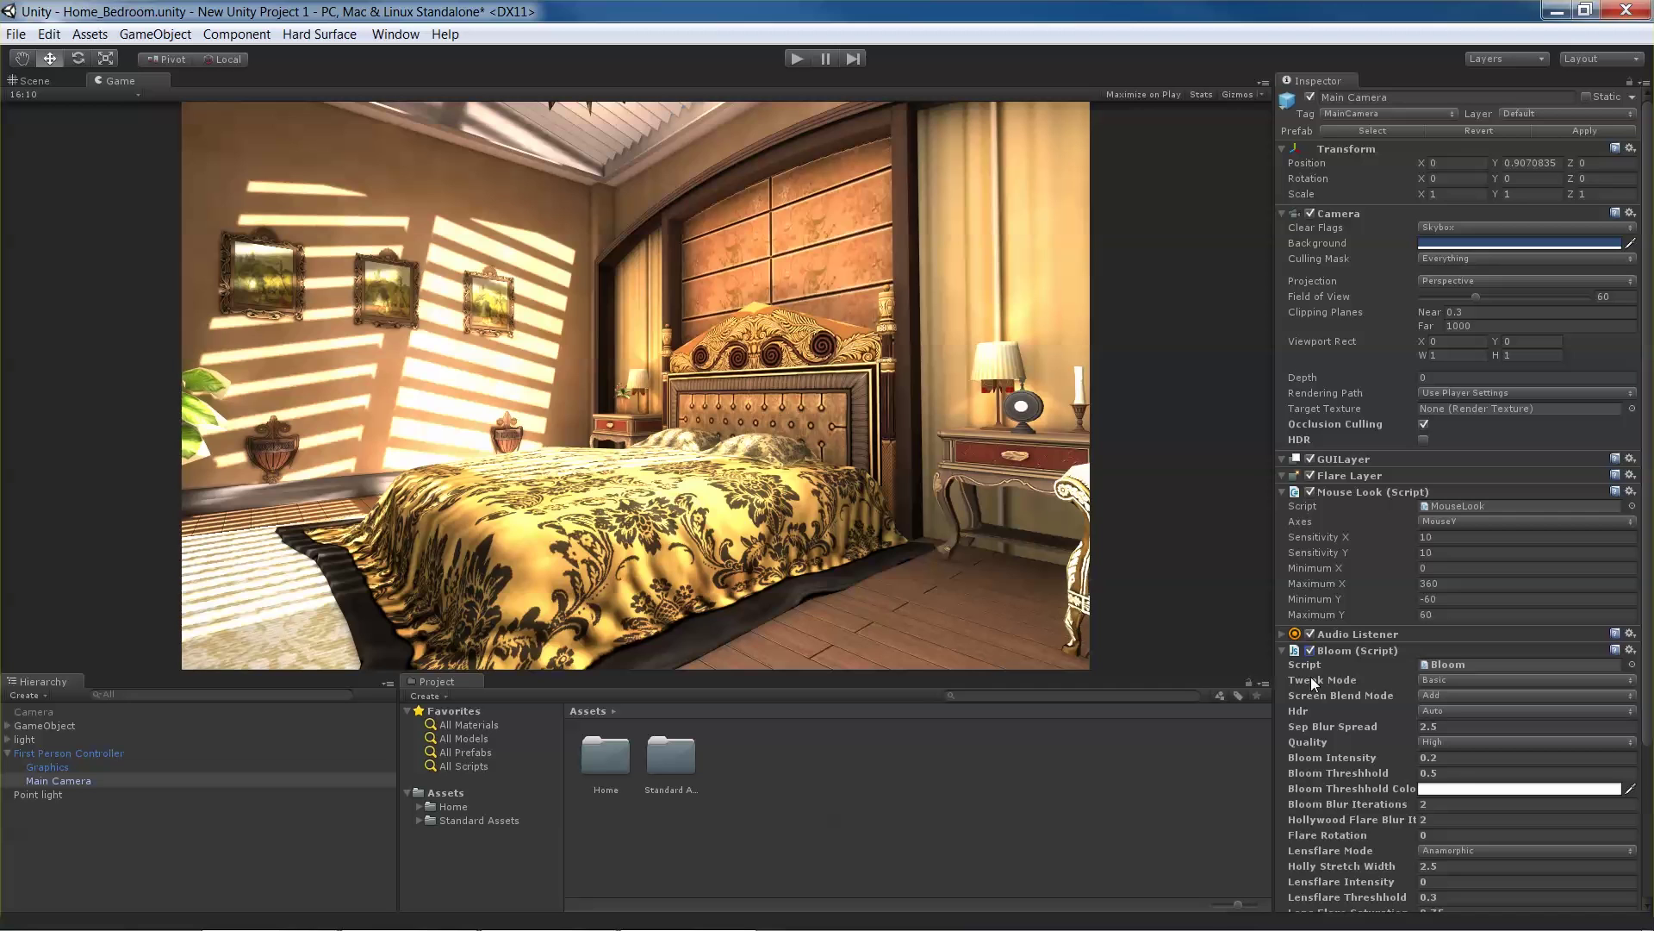
click(1310, 650)
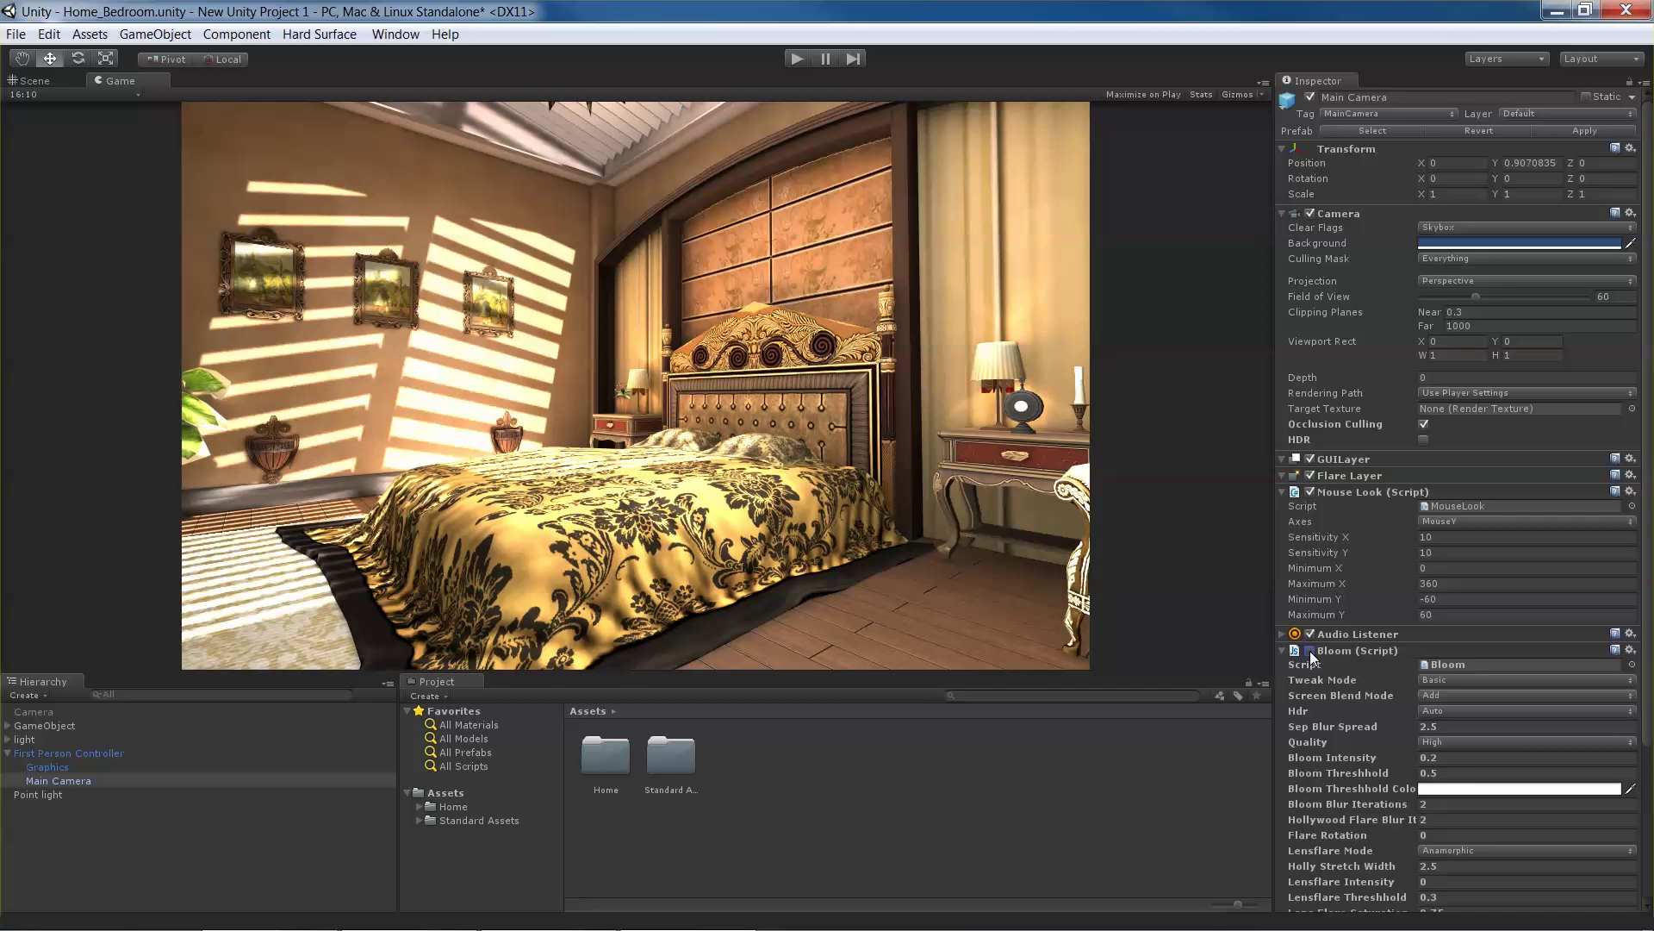
click(1309, 650)
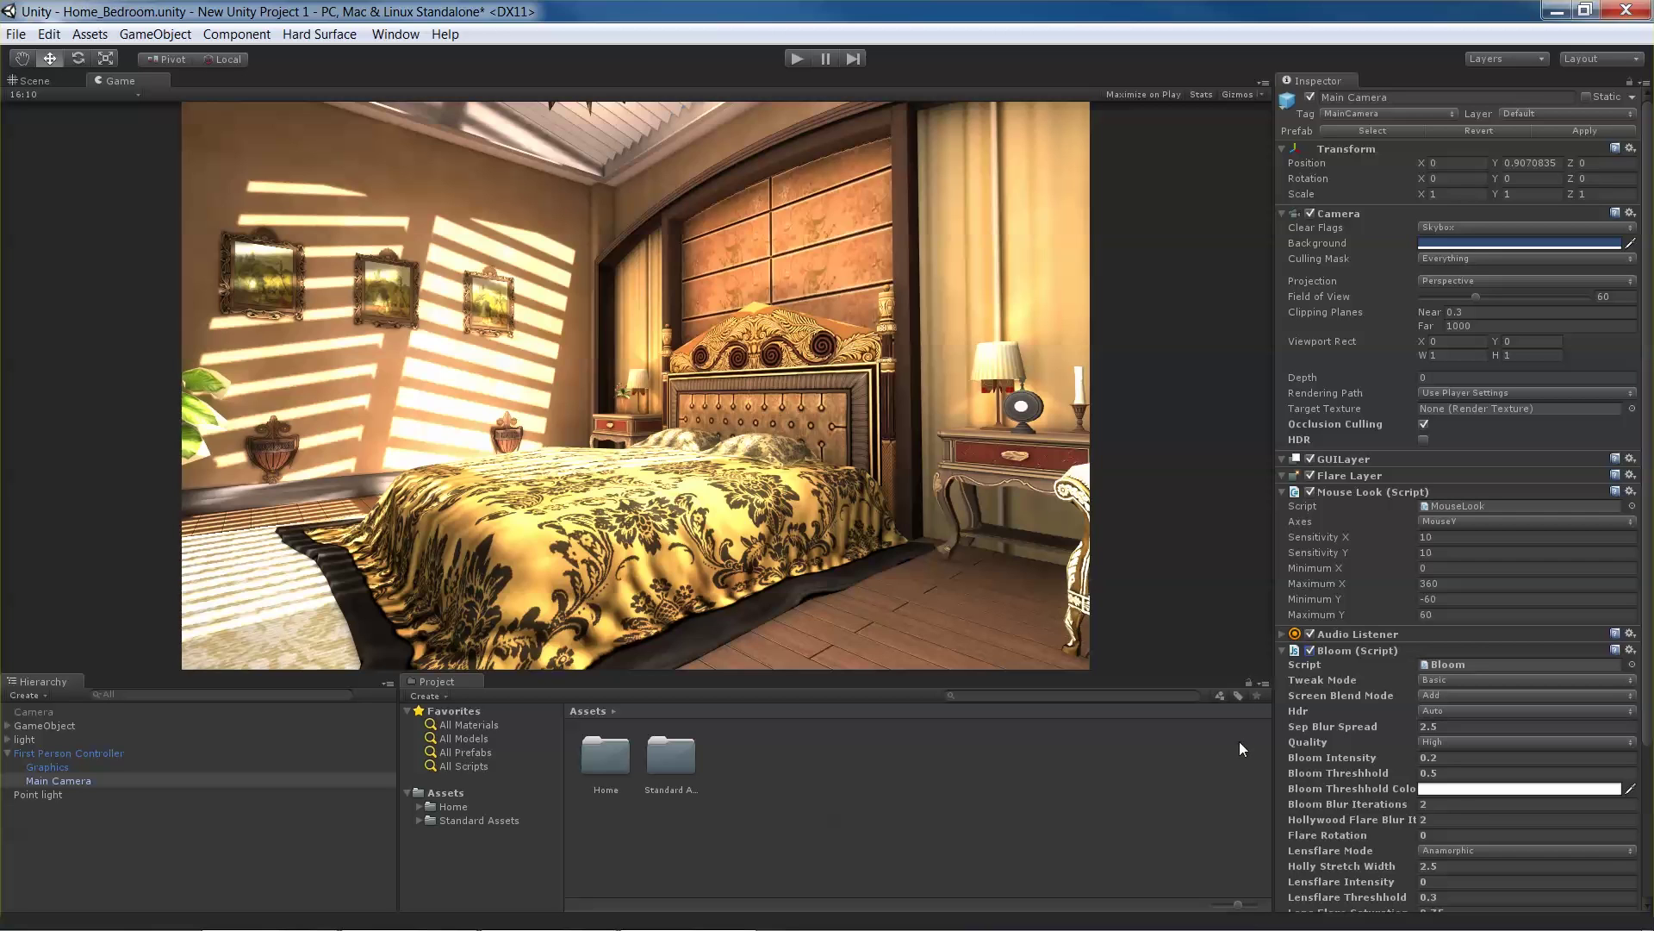
Play the scene and walk through the bedroom to examine the rendering with Bloom, and stop playback
click(797, 59)
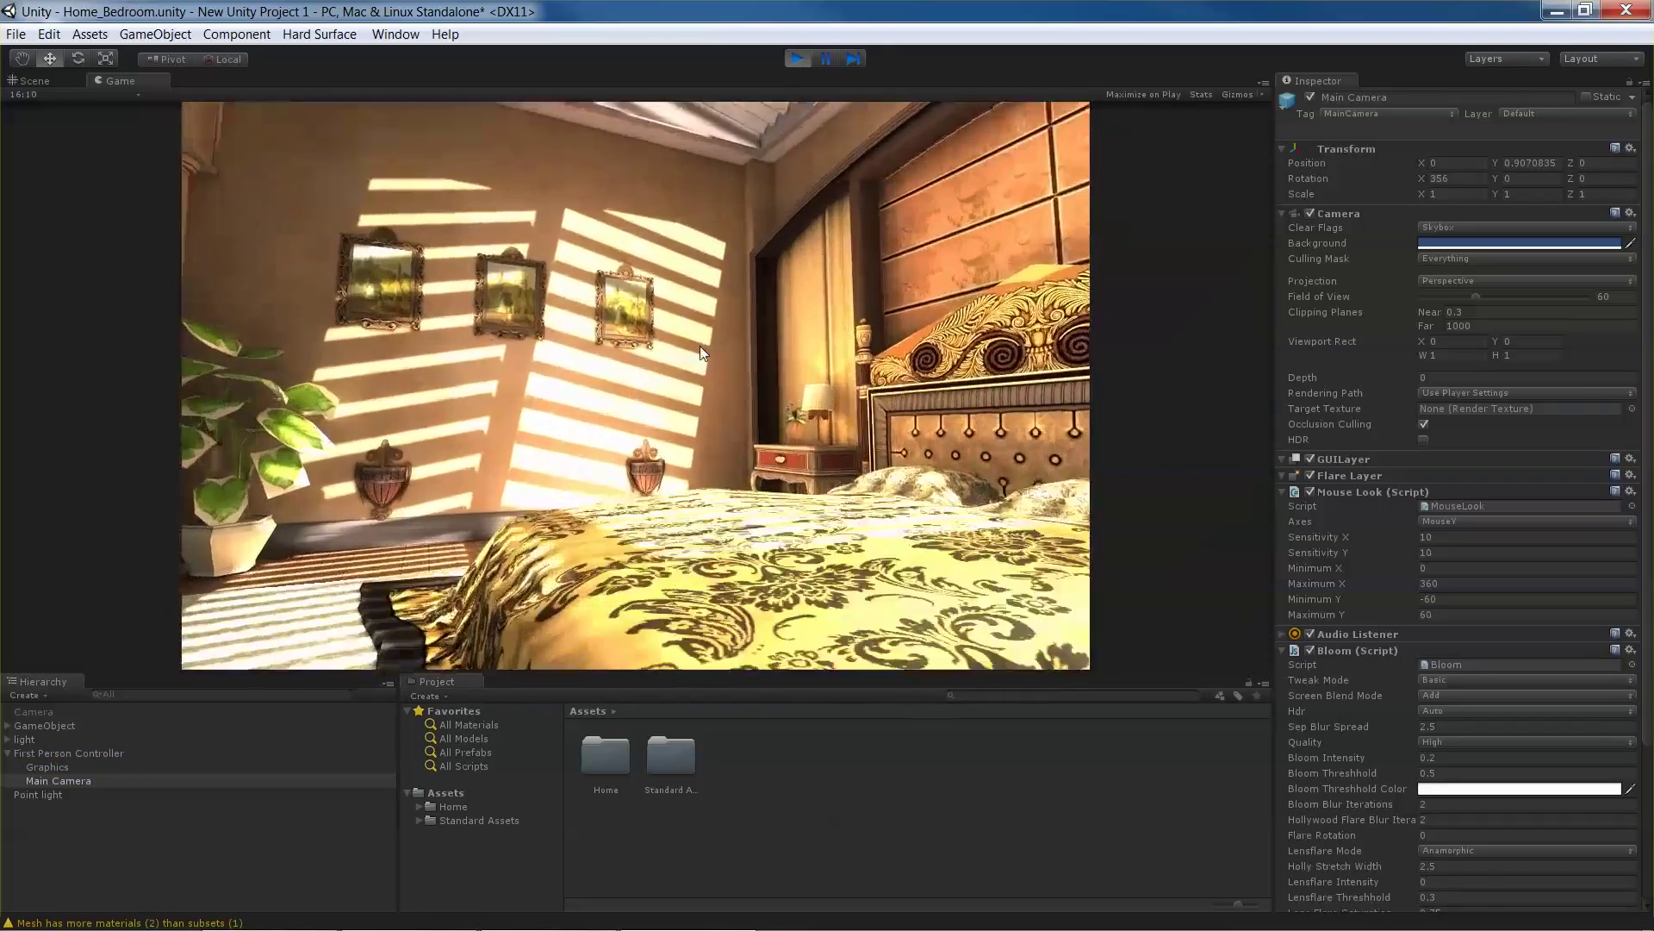
key(w)
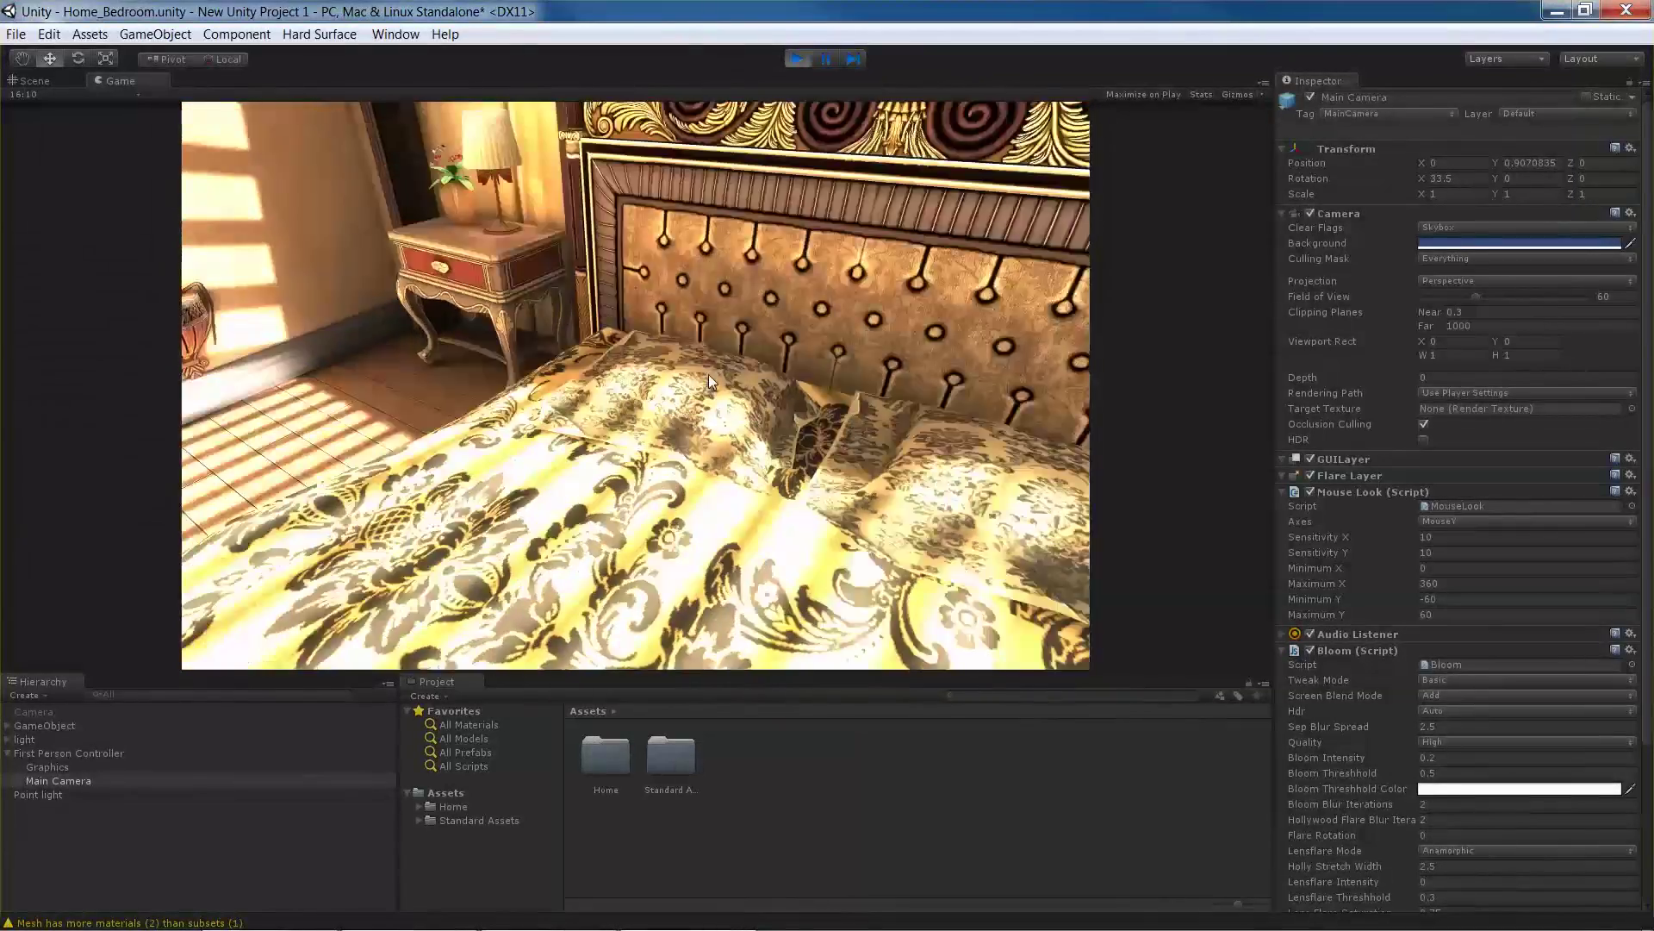
key(w)
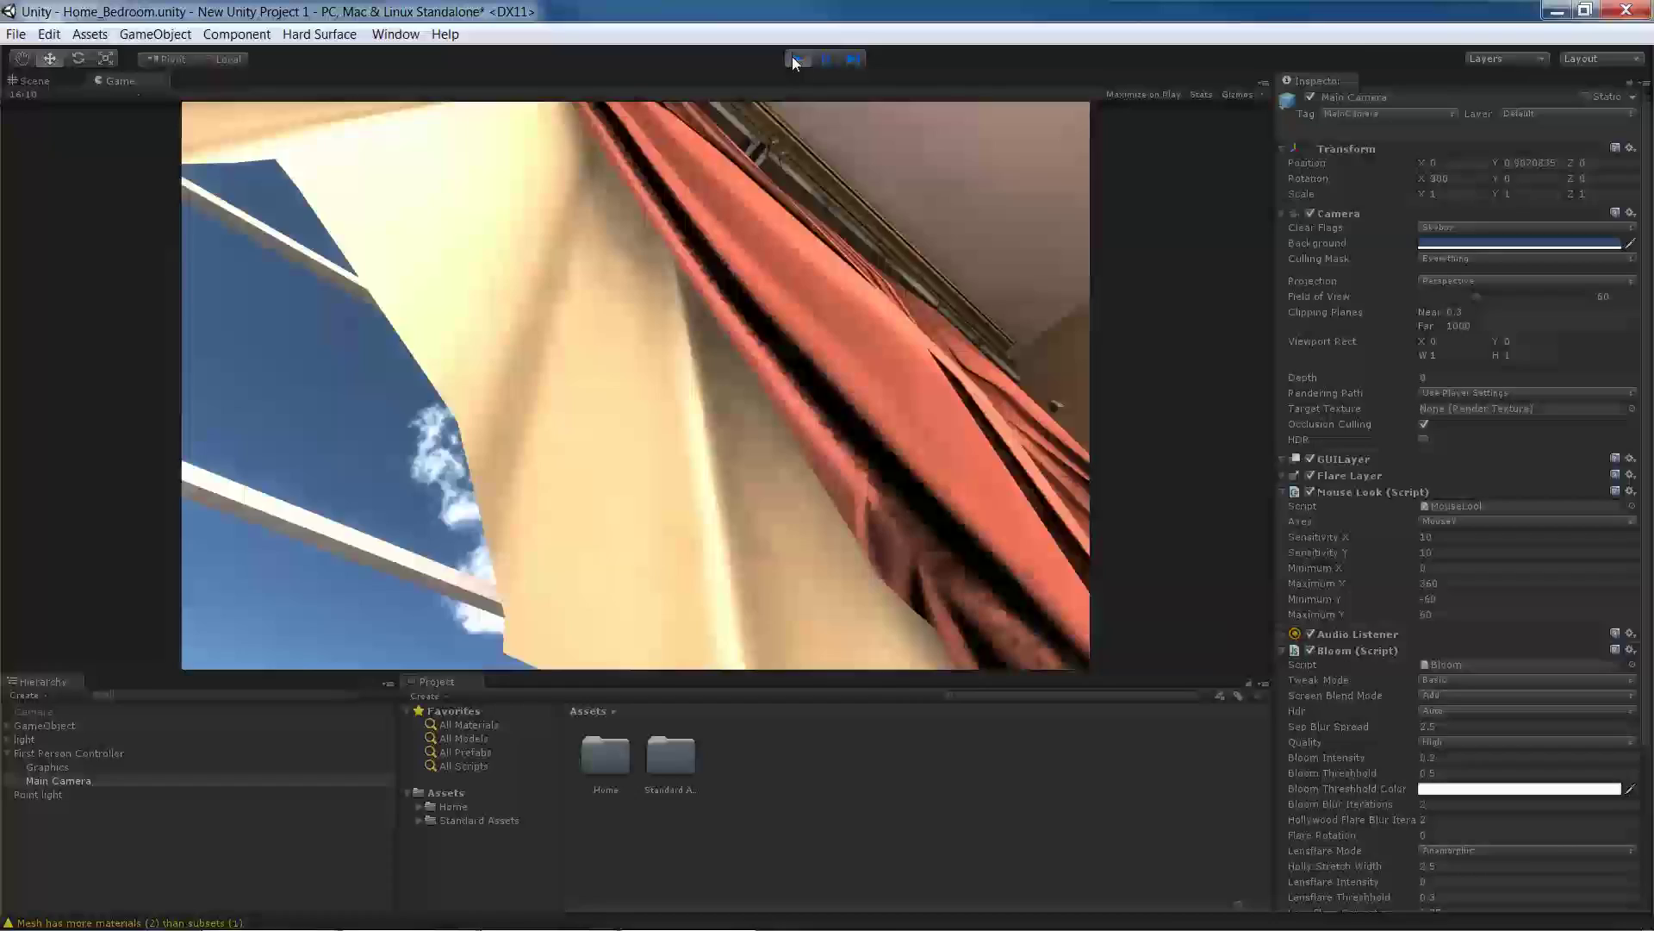
click(793, 58)
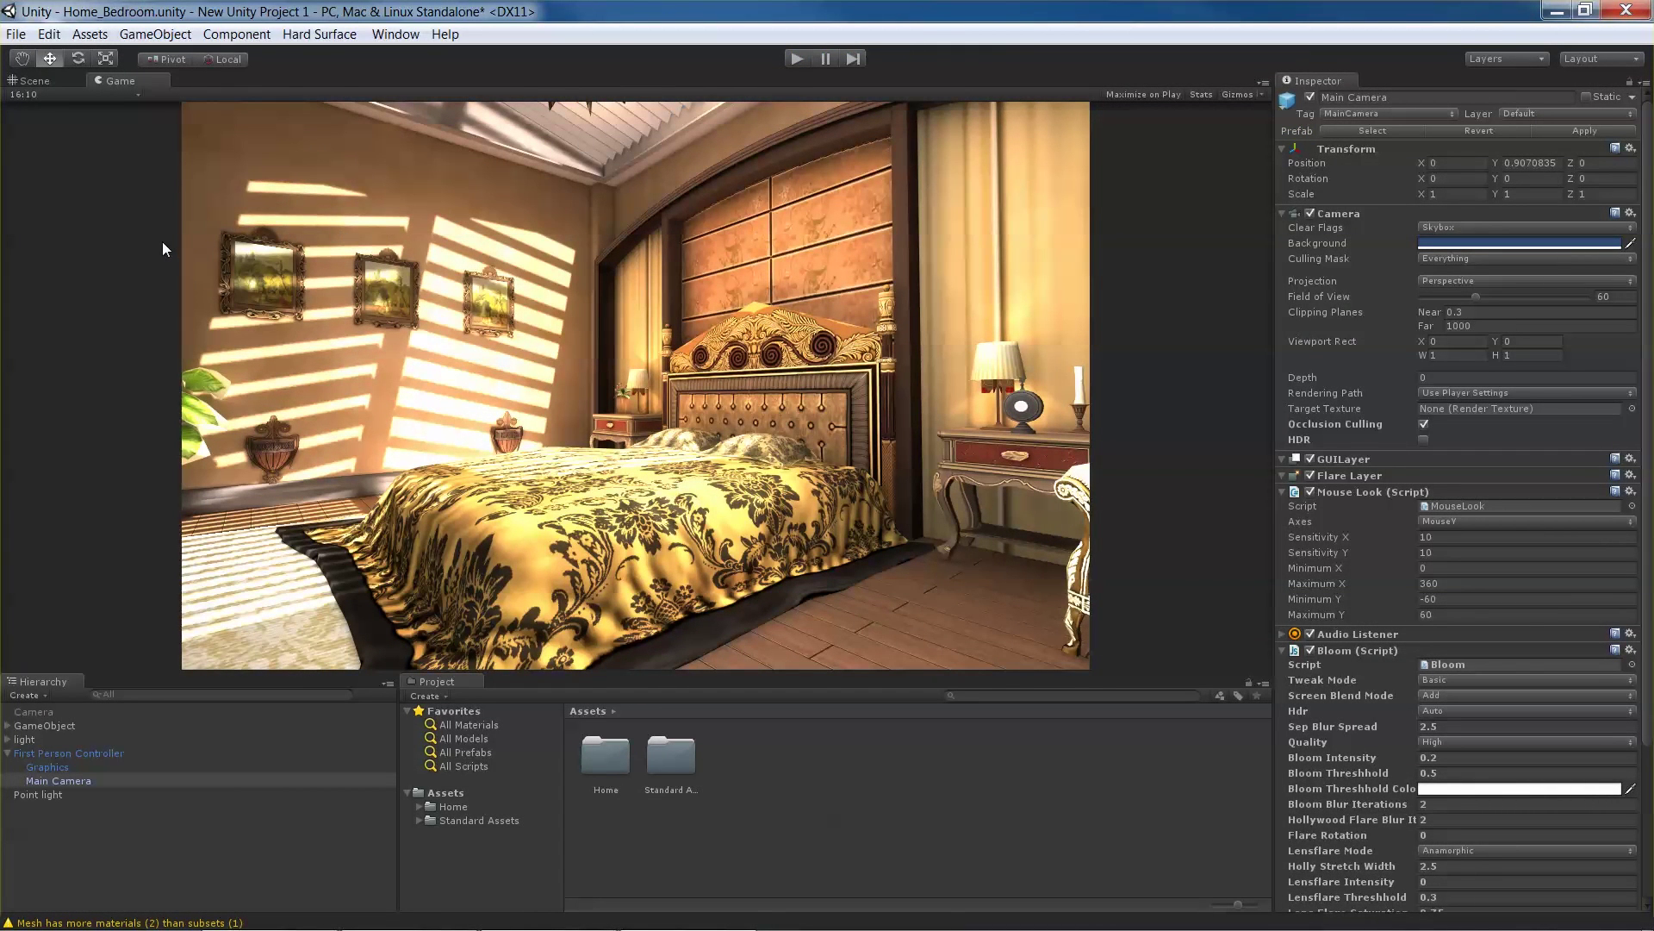
Set the Asset Serialization mode to Force Text in the project's Editor settings
click(56, 34)
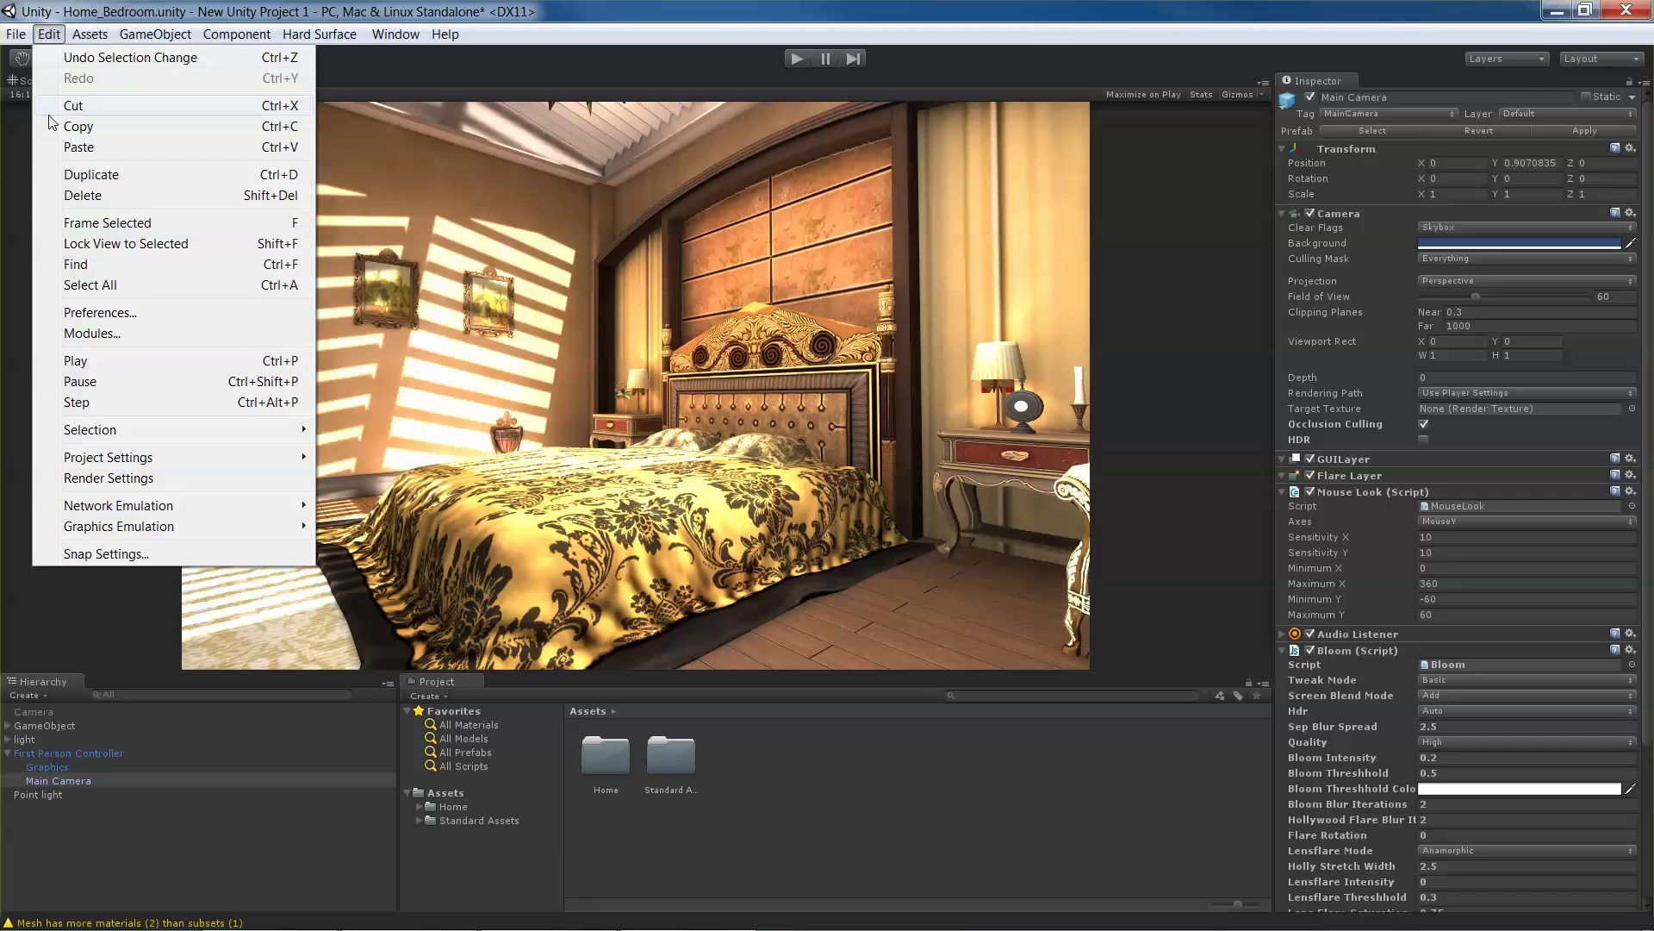
mouse_move(164, 453)
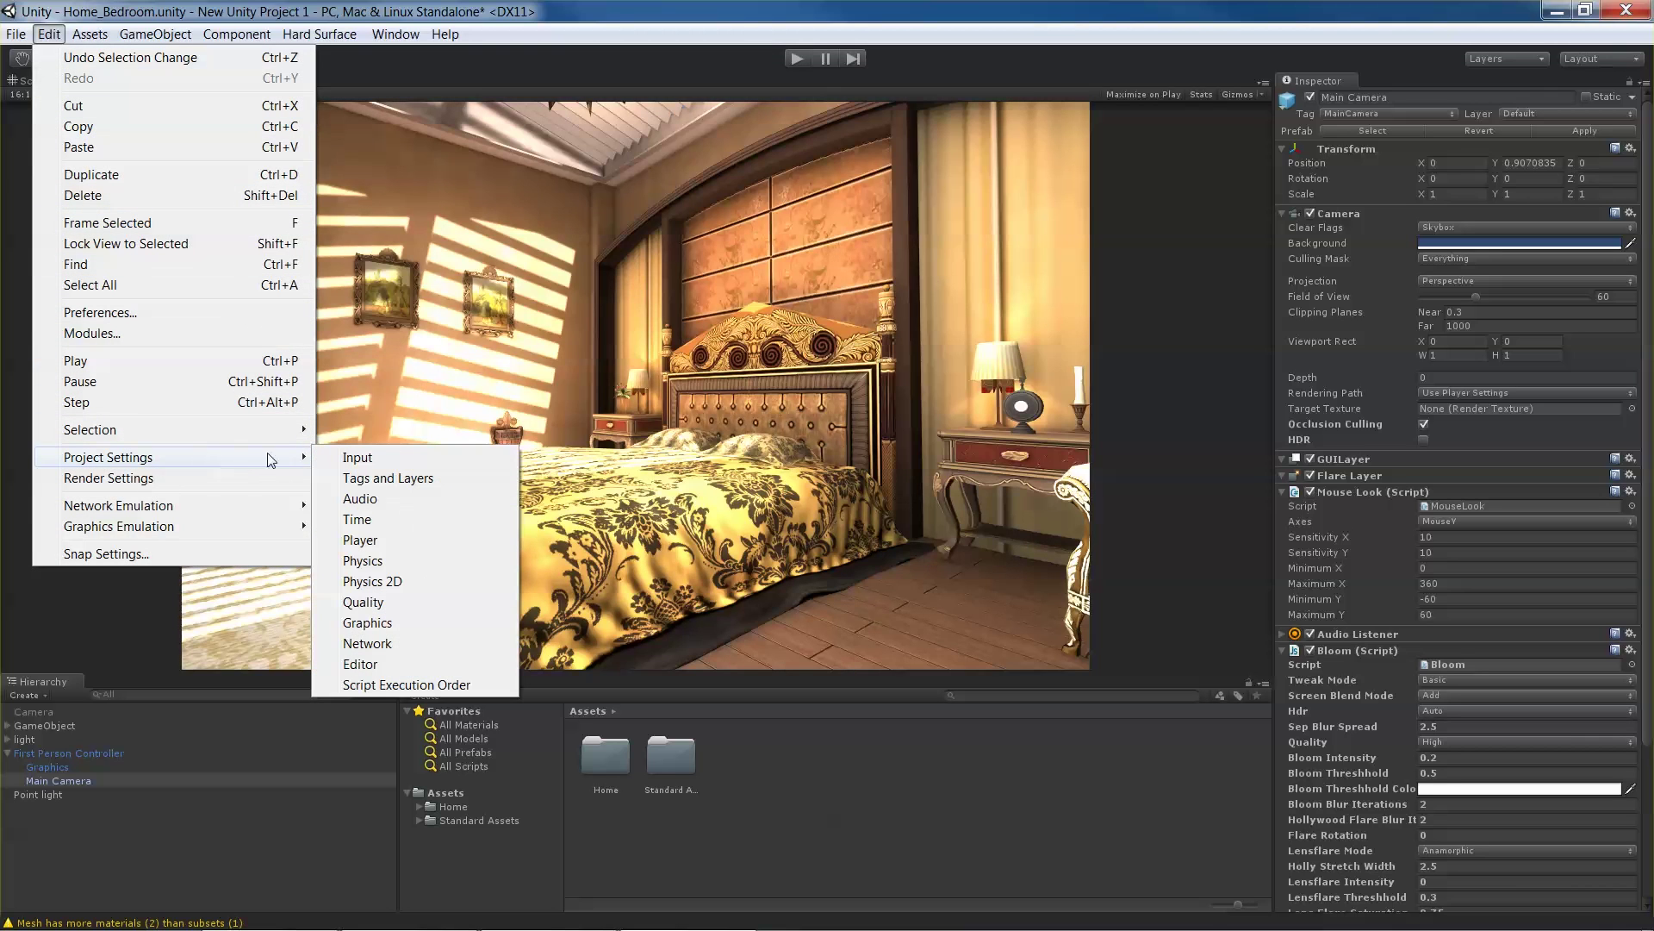
click(362, 664)
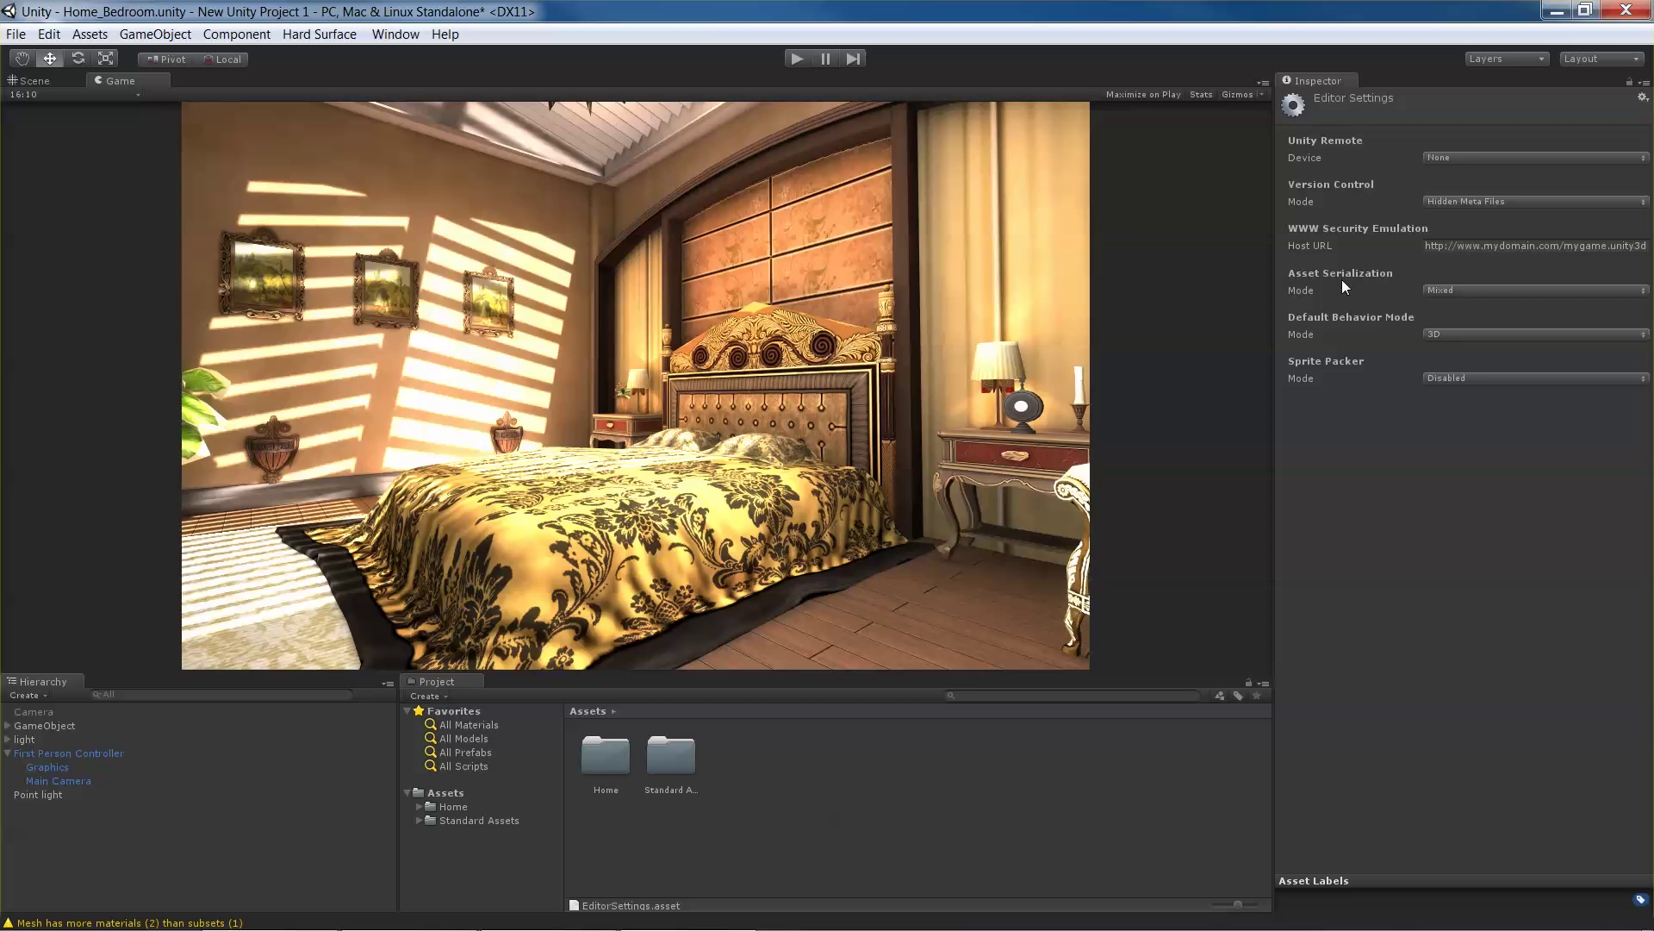
click(1506, 292)
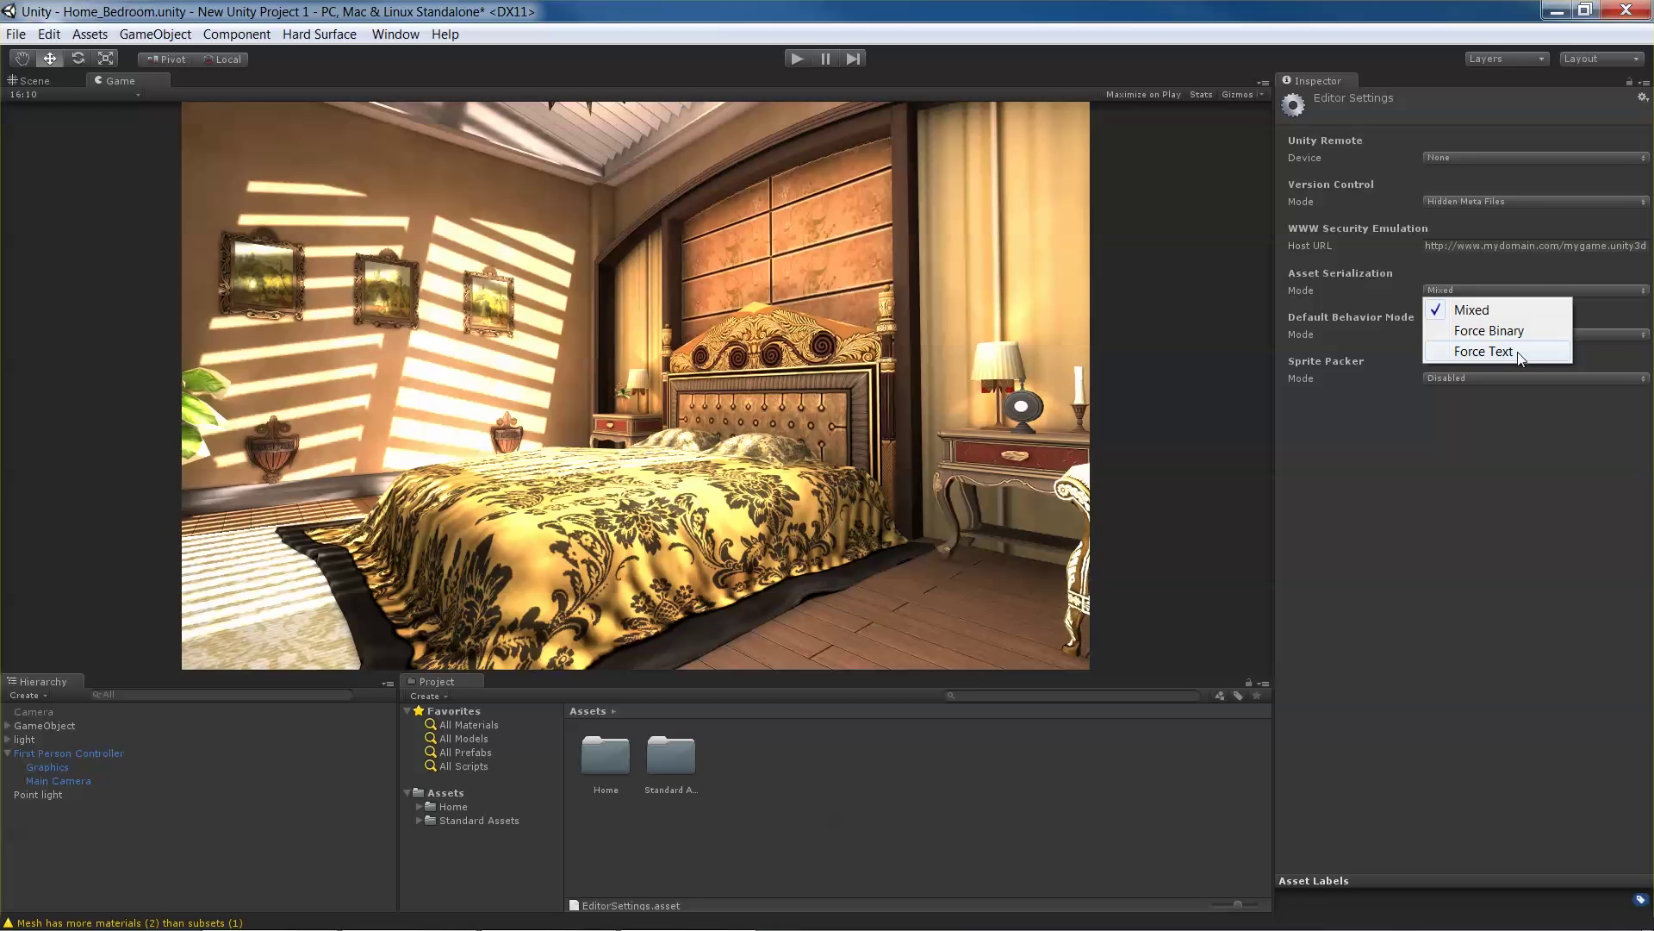
click(1483, 352)
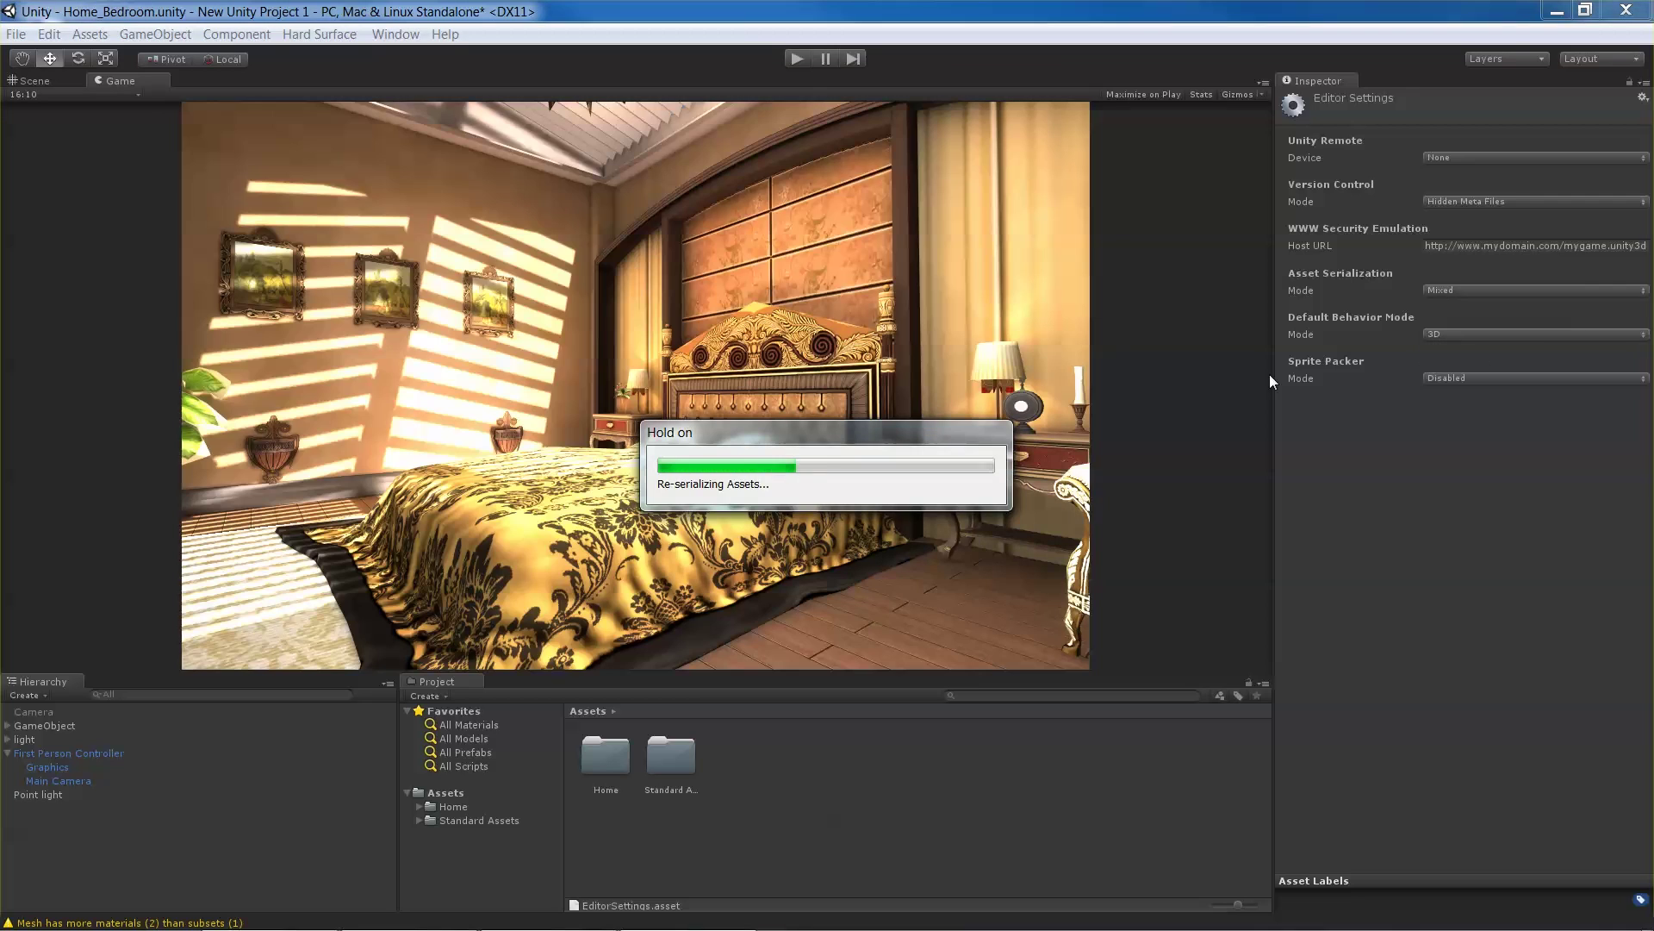